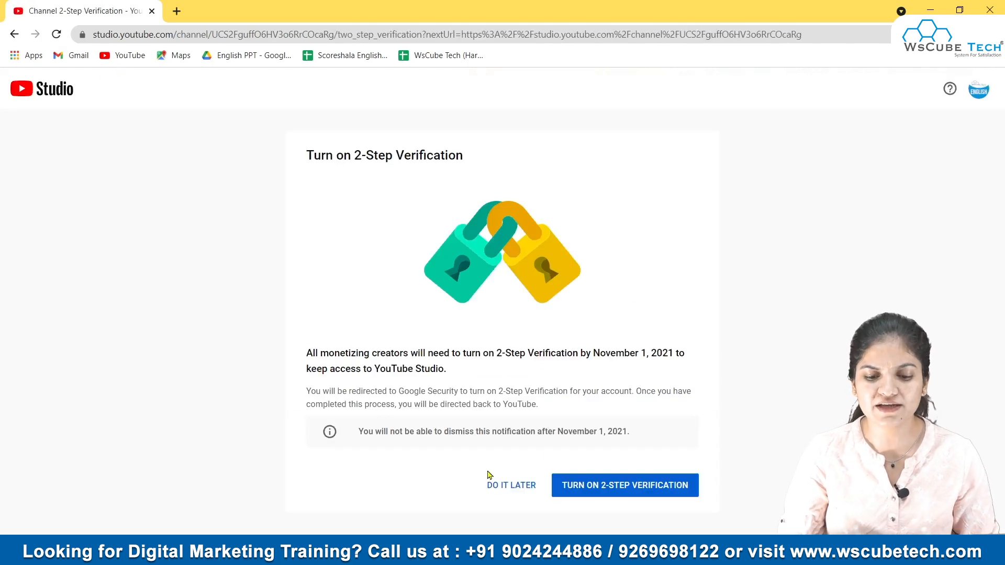
Step: Postpone the 2-Step Verification prompt and look over the channel dashboard
left_click(495, 485)
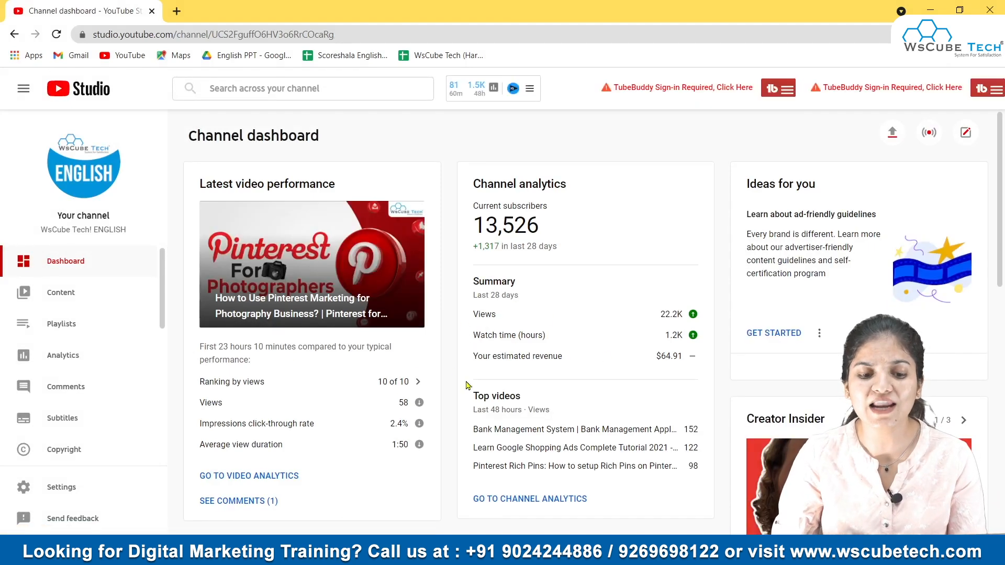
scroll(357, 231, "down", 2)
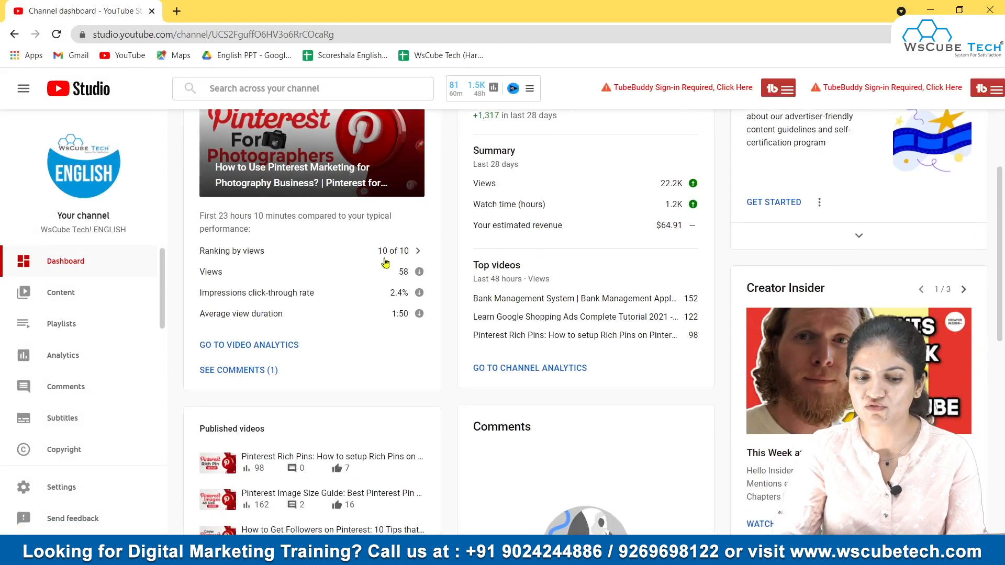
scroll(381, 252, "up", 2)
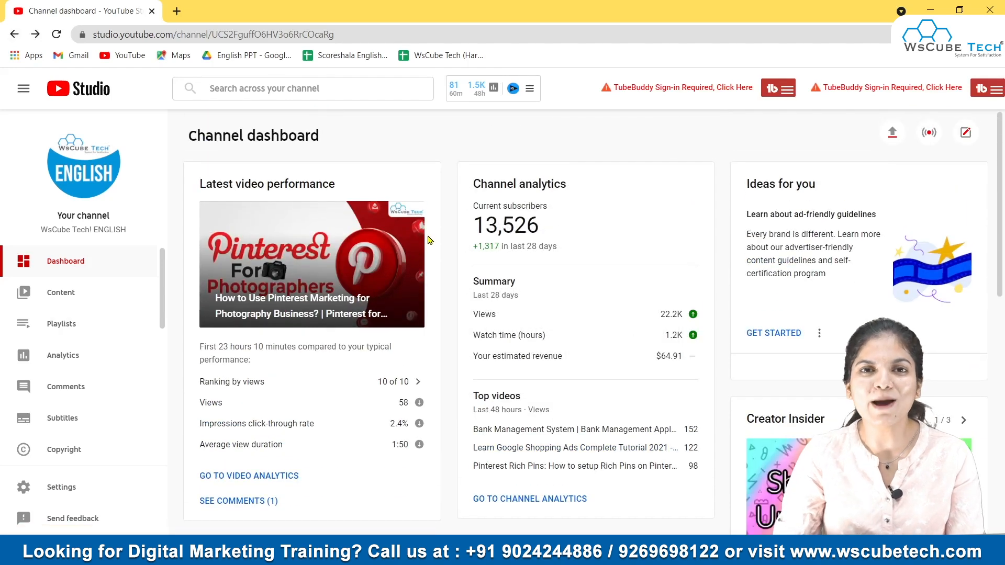
Step: Upload the video EDM-01.mp4 from the Downloads folder
left_click(893, 134)
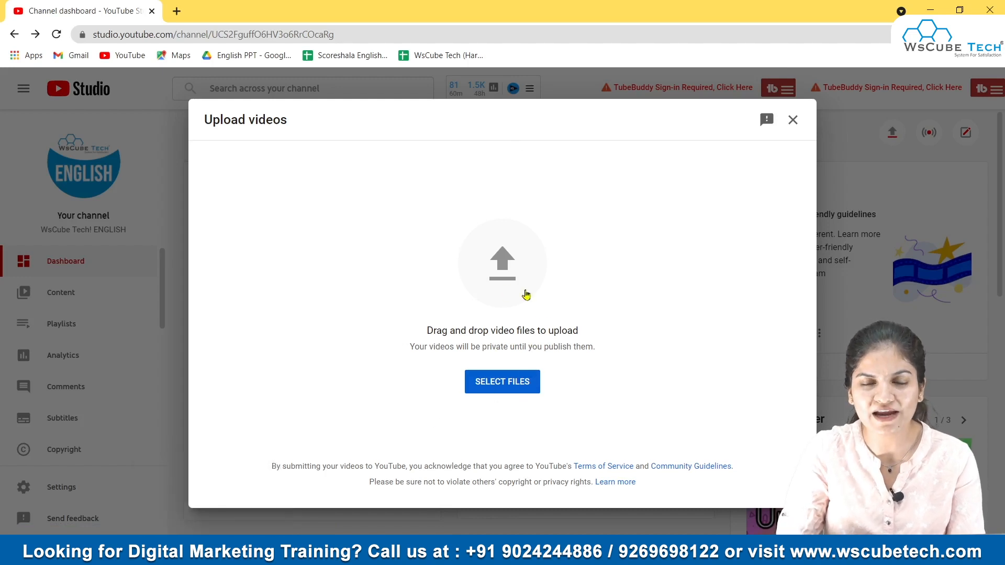
left_click(496, 390)
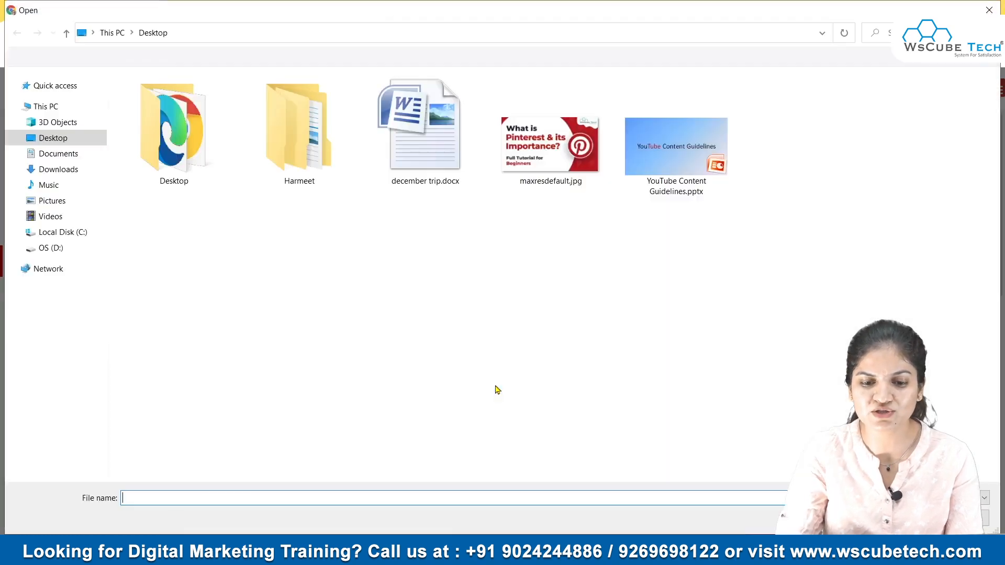
left_click(59, 169)
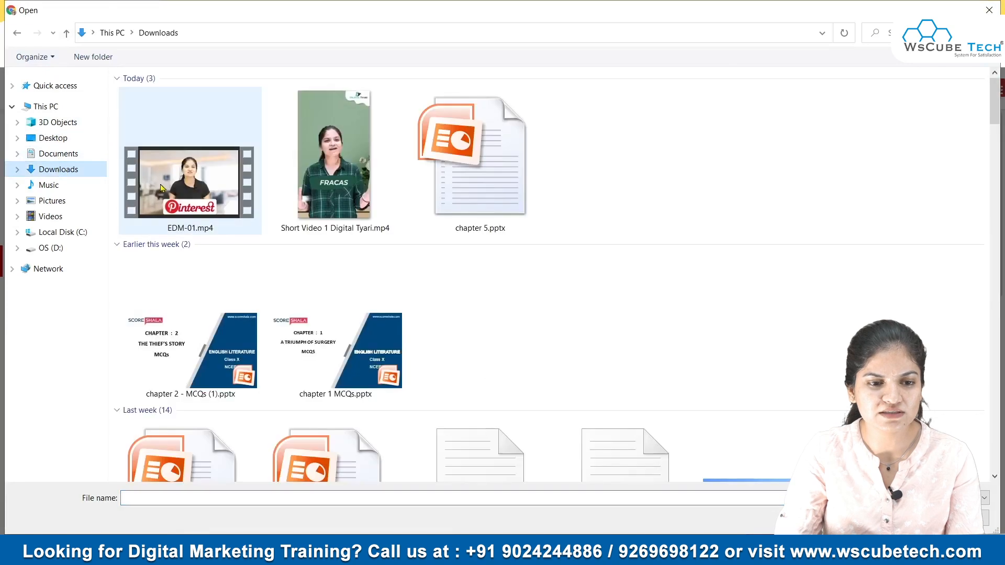
left_click(165, 185)
left_click(899, 517)
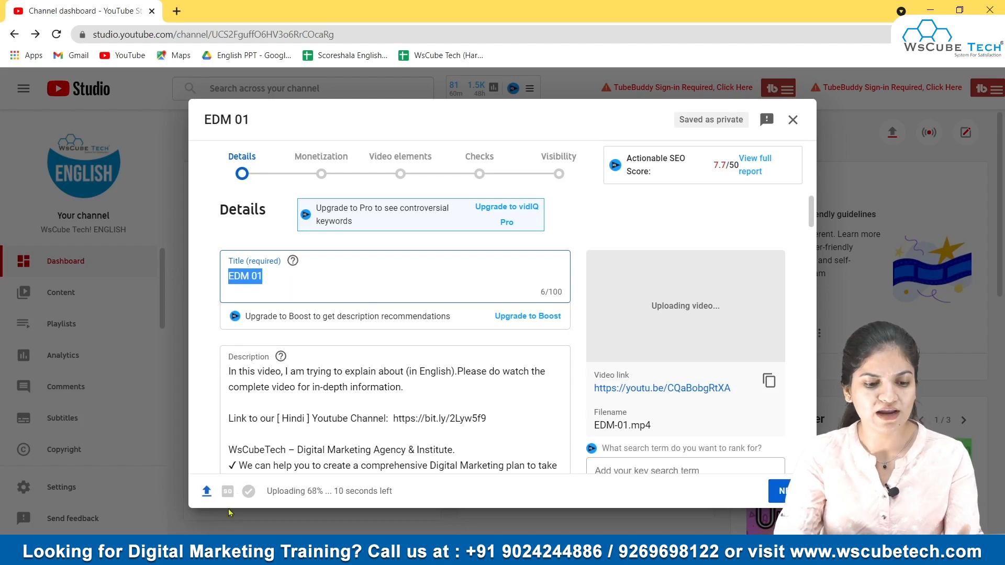
Step: Replace the video title with "What is pinterest?"
left_click(112, 553)
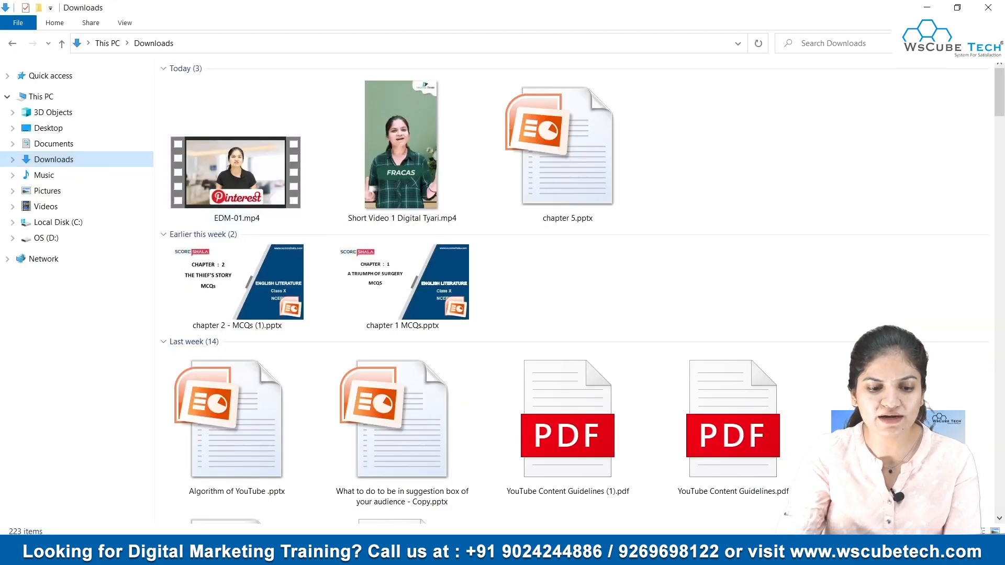
left_click(242, 553)
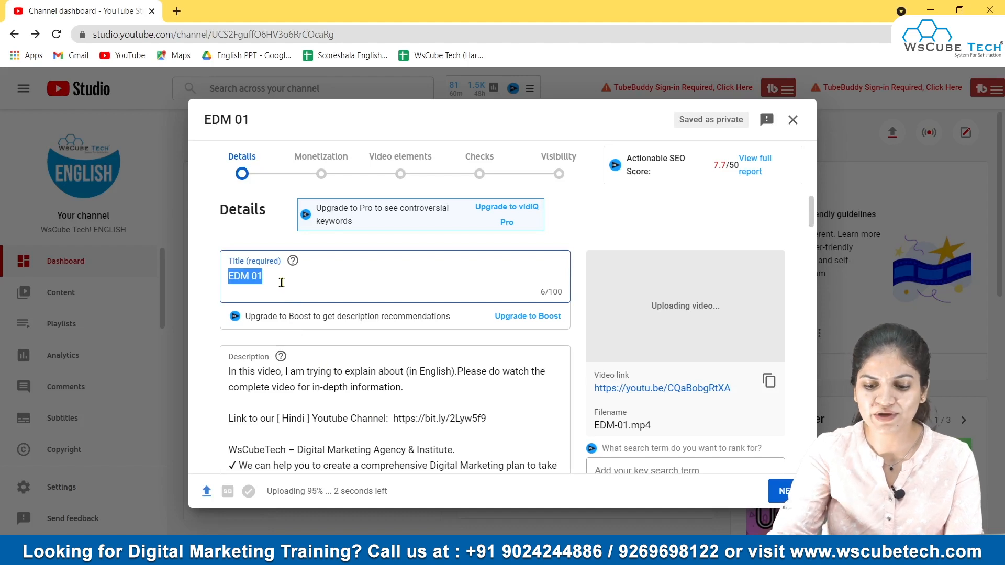
key("BackSpace")
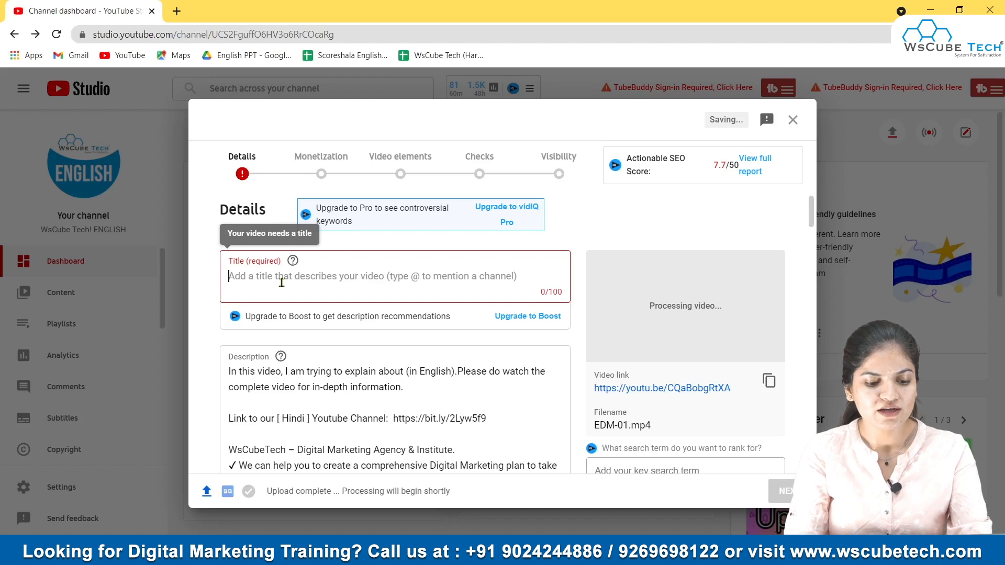
type("What i")
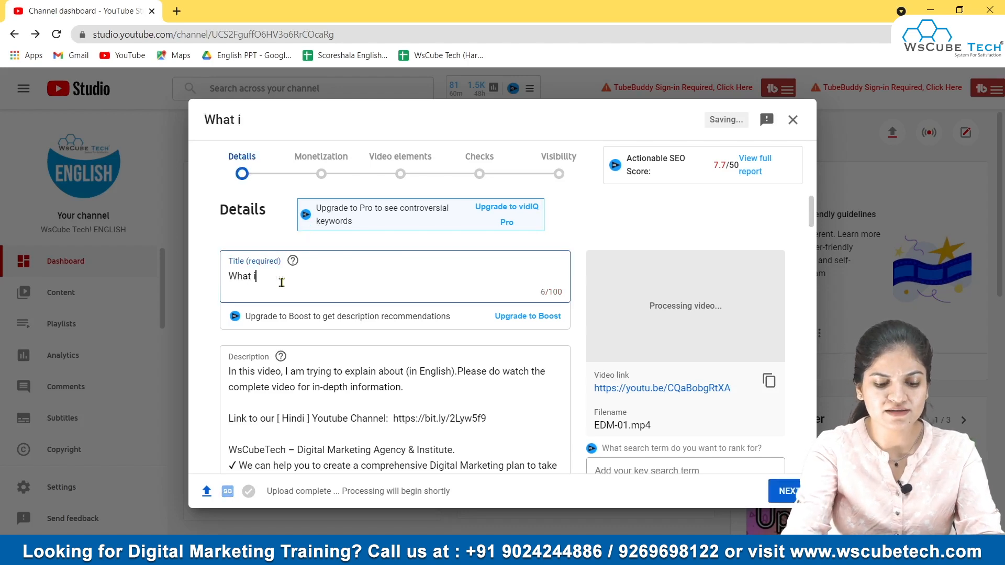
type("s [intere")
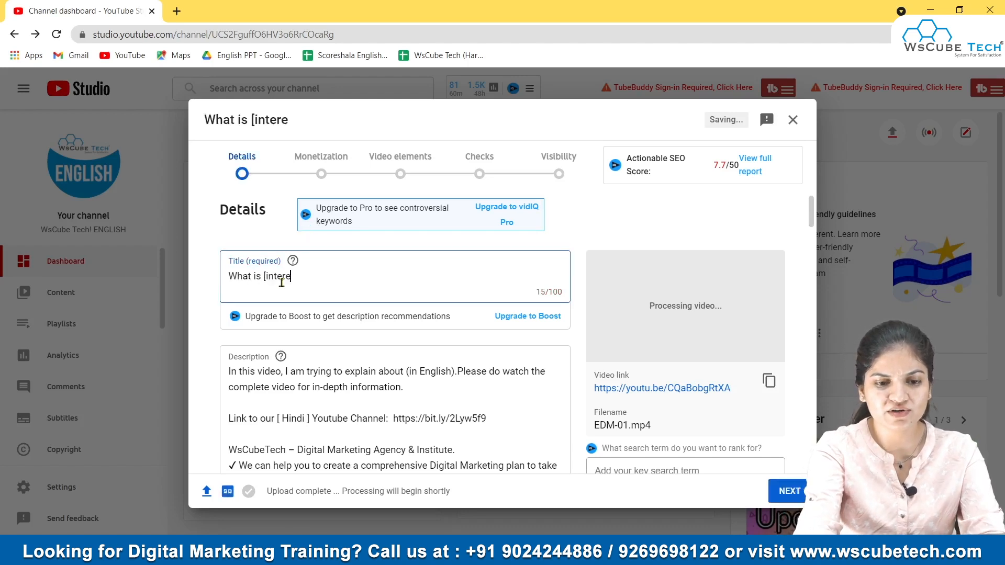
key("BackSpace")
key("BackSpace")
key("BackSpace")
key("BackSpace")
key("BackSpace")
key("BackSpace")
key("BackSpace")
type("pinterest?")
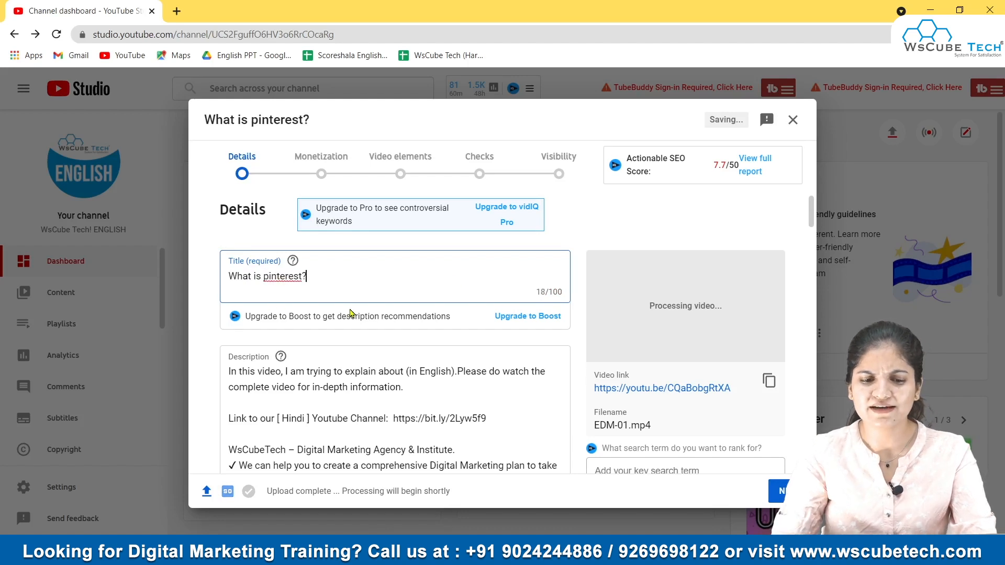
Step: Insert "Pinterest" into the description after "I am trying to explain about"
scroll(281, 339, "down", 1)
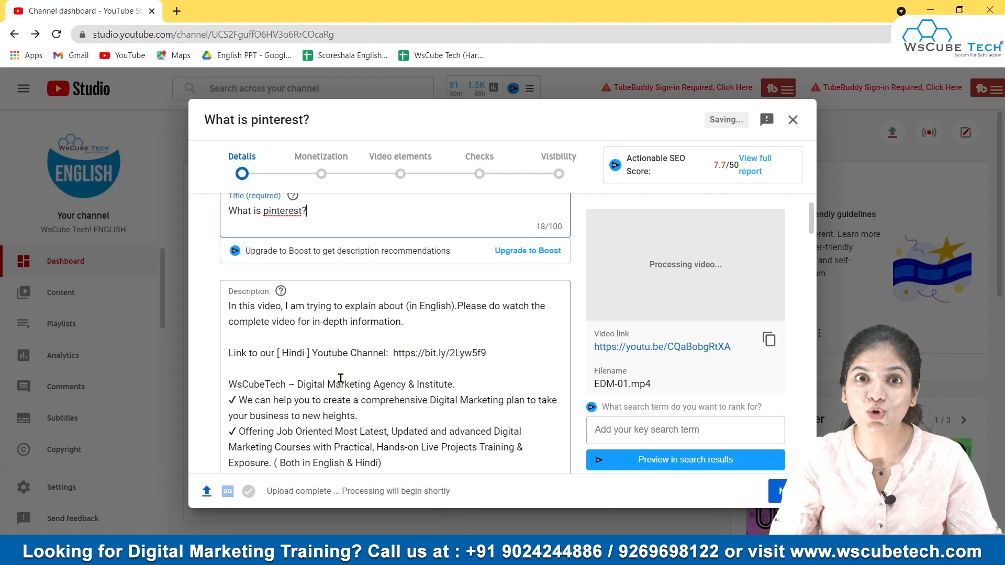
scroll(296, 351, "down", 1)
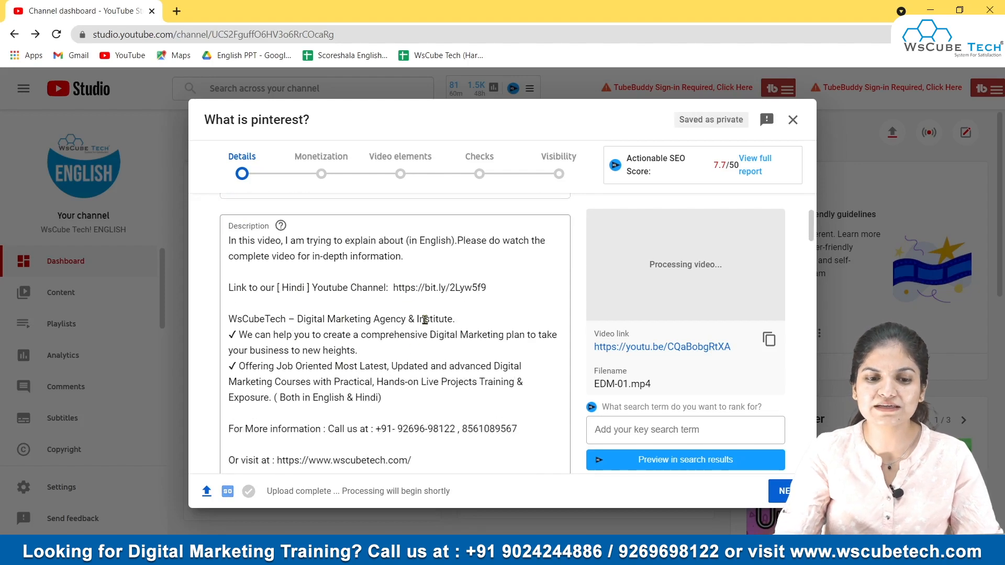
scroll(262, 272, "down", 2)
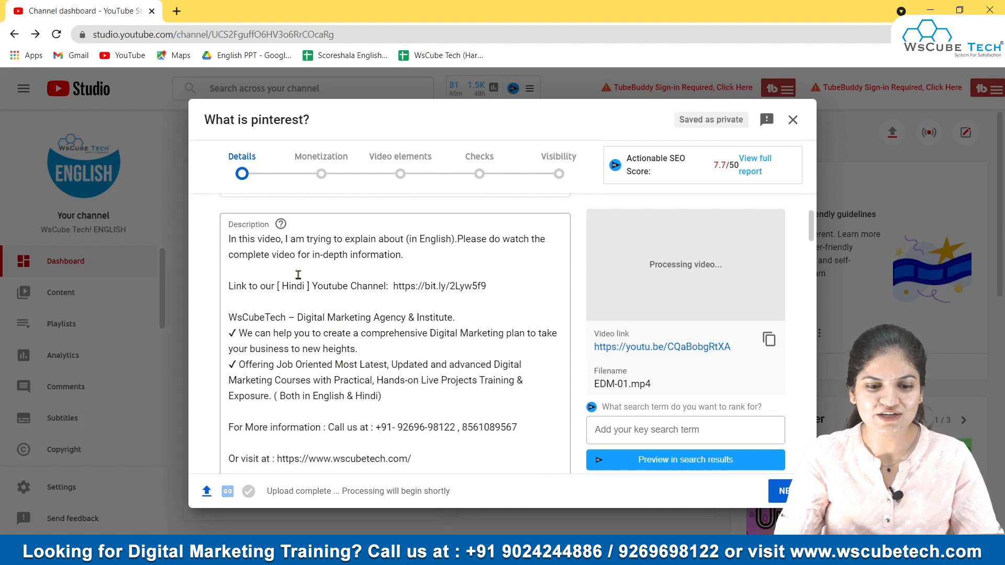
scroll(341, 332, "up", 4)
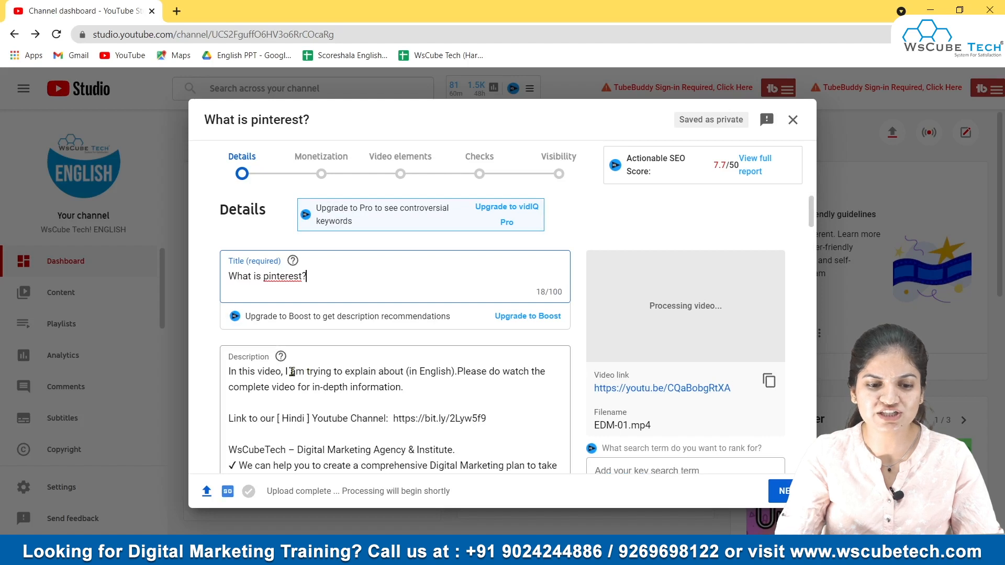
scroll(359, 412, "down", 1)
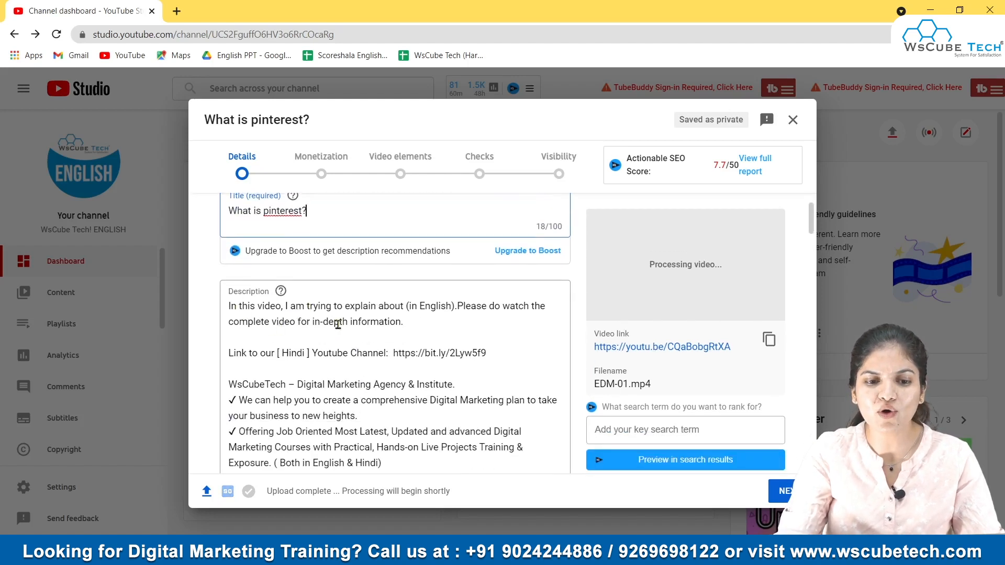
left_click(407, 307)
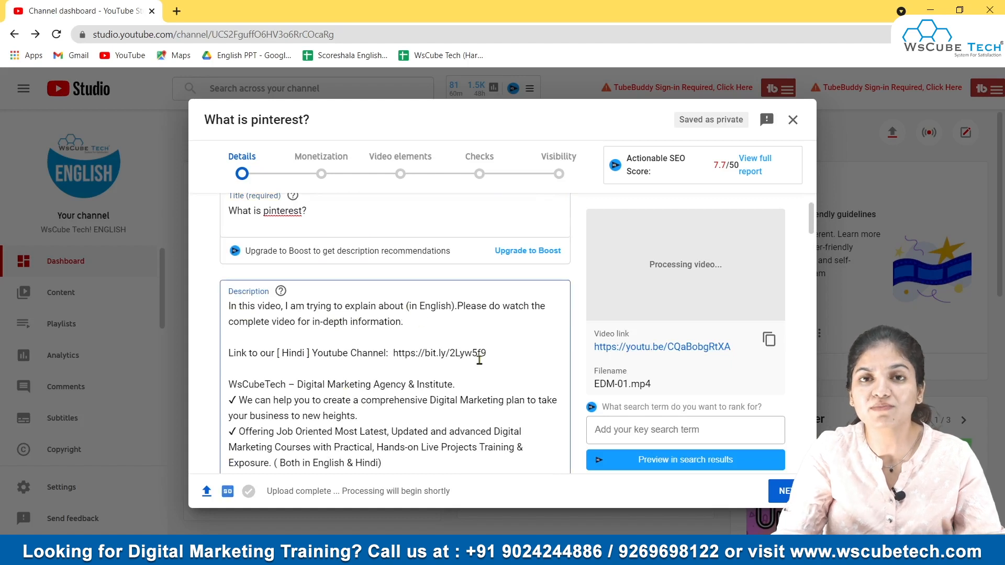
type("Pin")
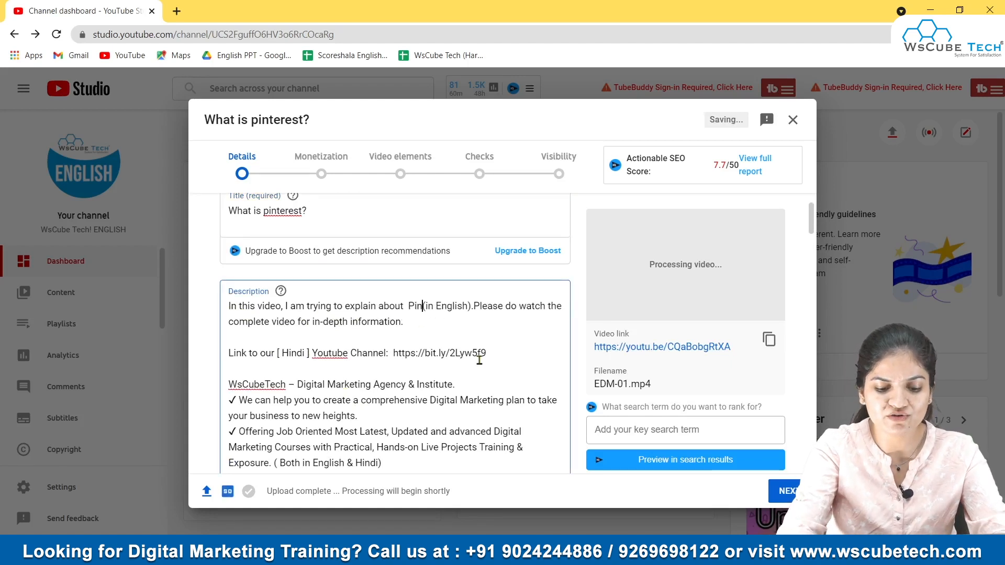
type("terest")
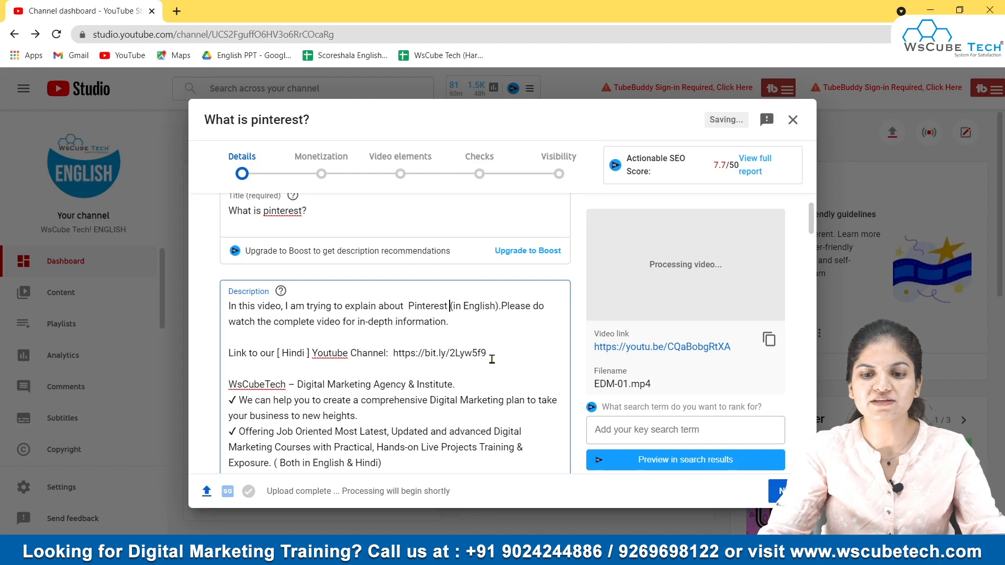
Step: Try selecting the auto-generated thumbnail options
scroll(691, 319, "up", 2)
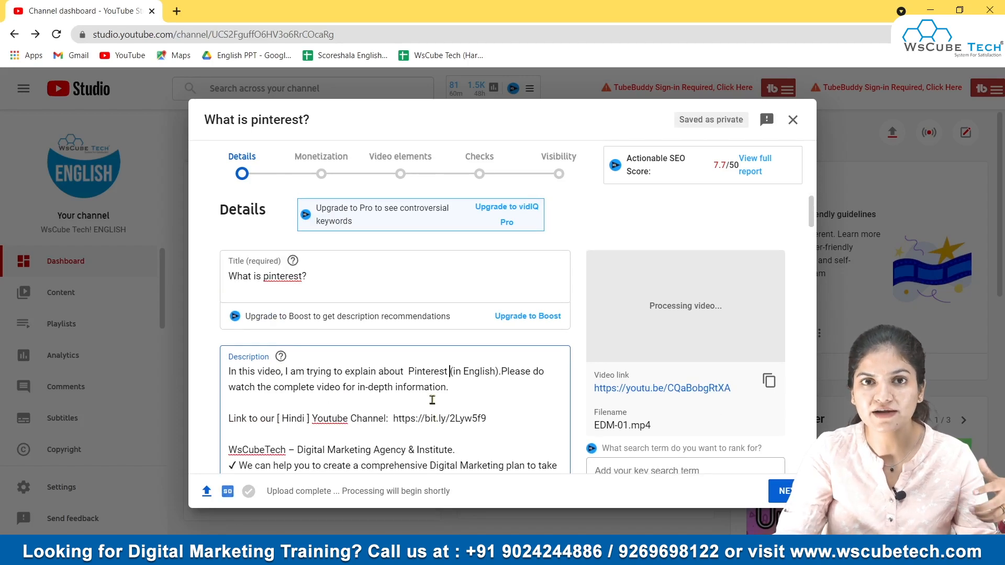
scroll(517, 404, "down", 10)
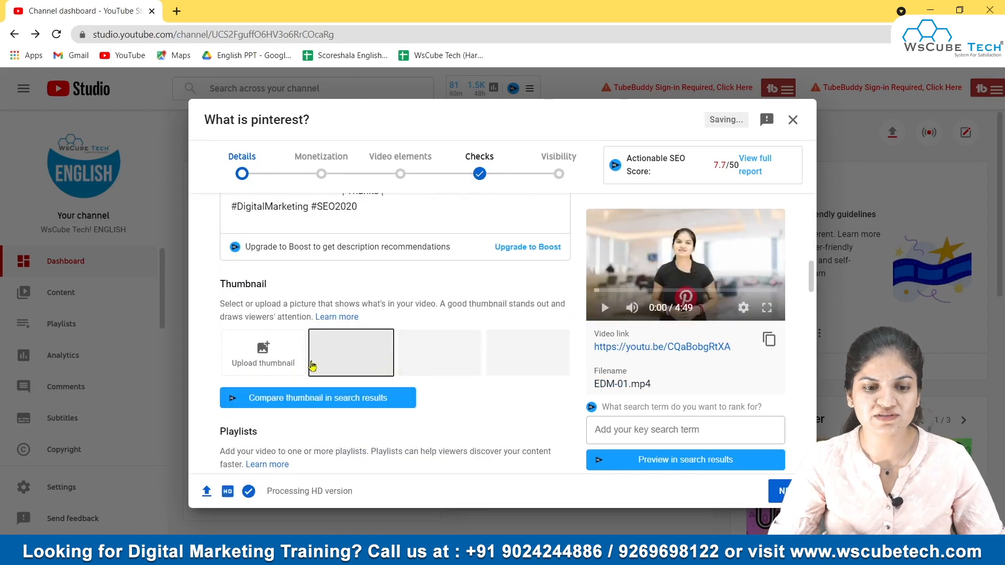
left_click(439, 355)
left_click(534, 356)
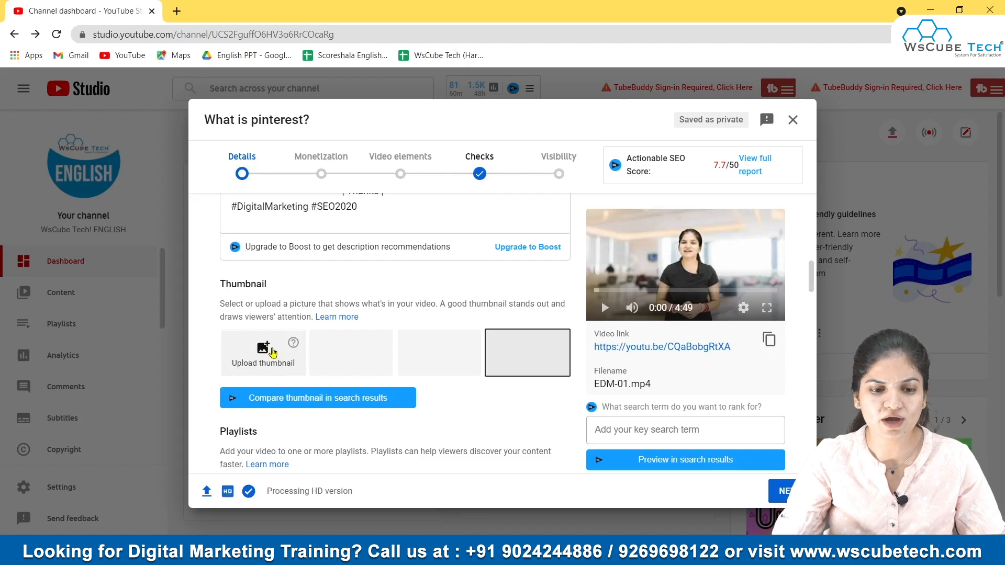
Step: Upload maxresdefault.jpg from the Desktop as the custom thumbnail
left_click(271, 352)
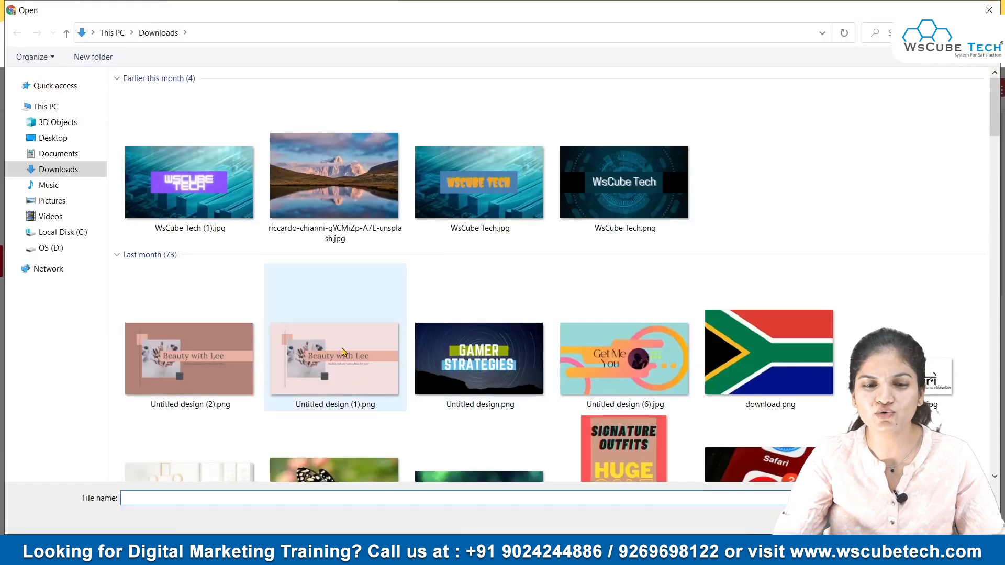
left_click(57, 139)
left_click(425, 142)
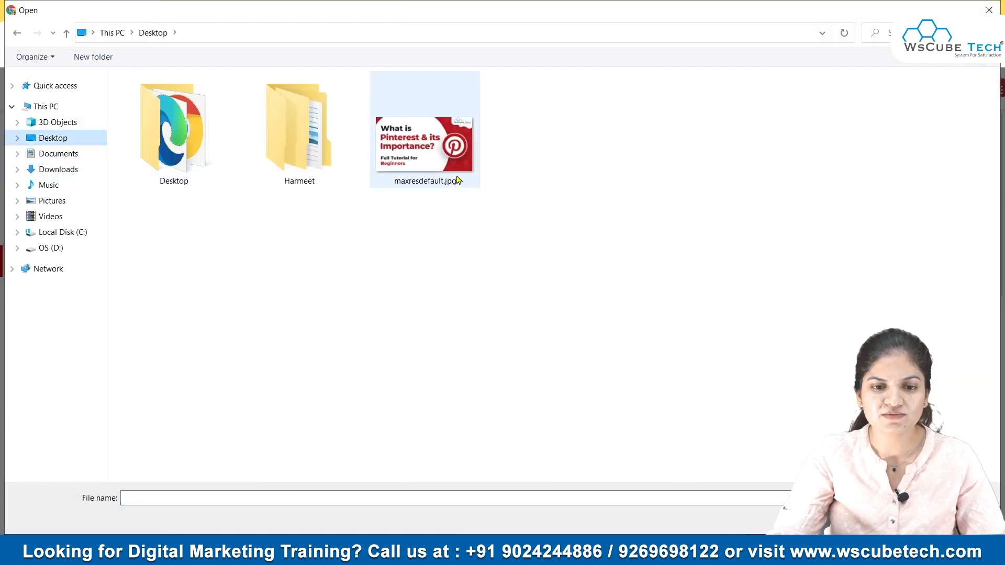
key("Return")
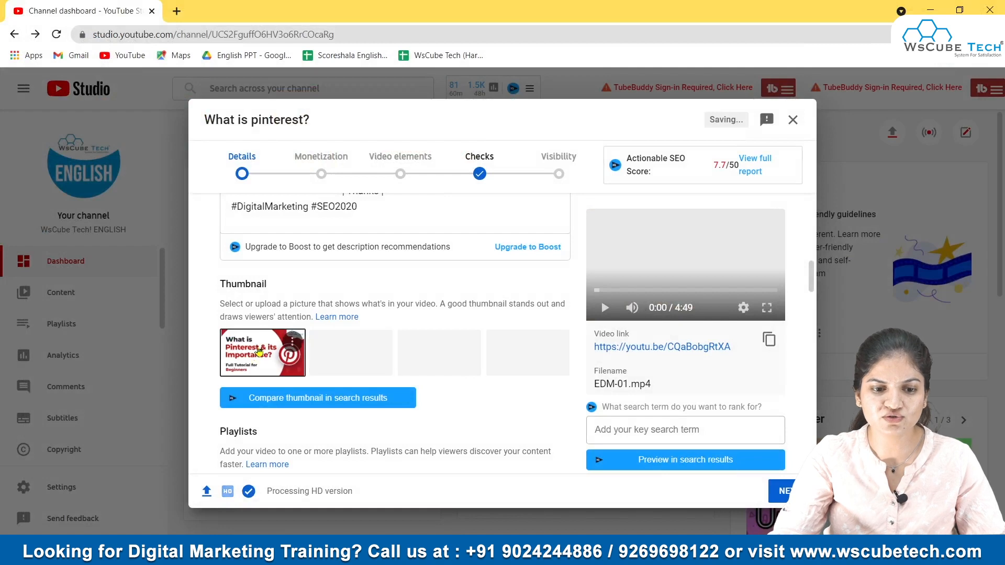
Step: Try each auto-generated thumbnail, then reselect the uploaded custom thumbnail
scroll(486, 398, "down", 3)
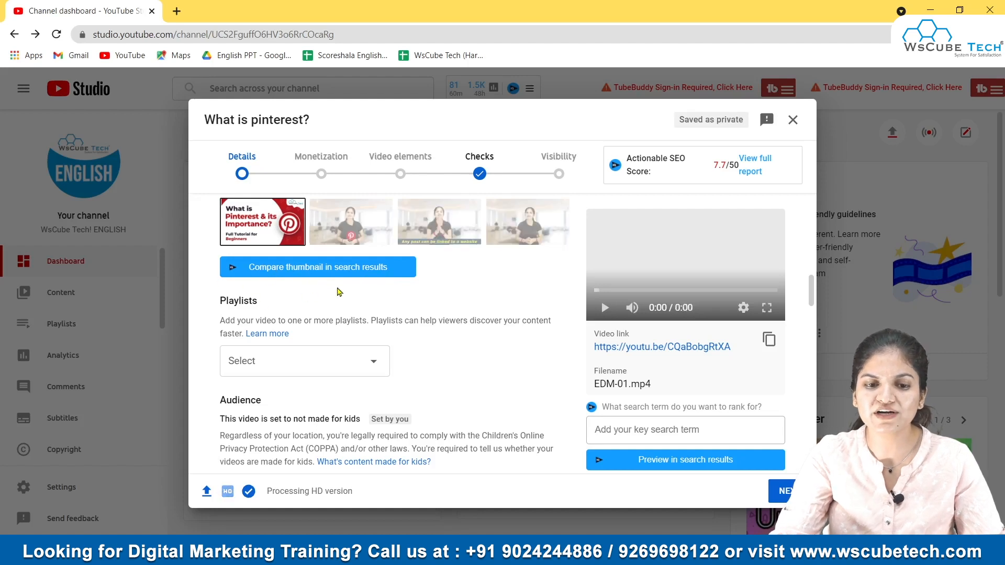
scroll(308, 290, "up", 1)
left_click(419, 300)
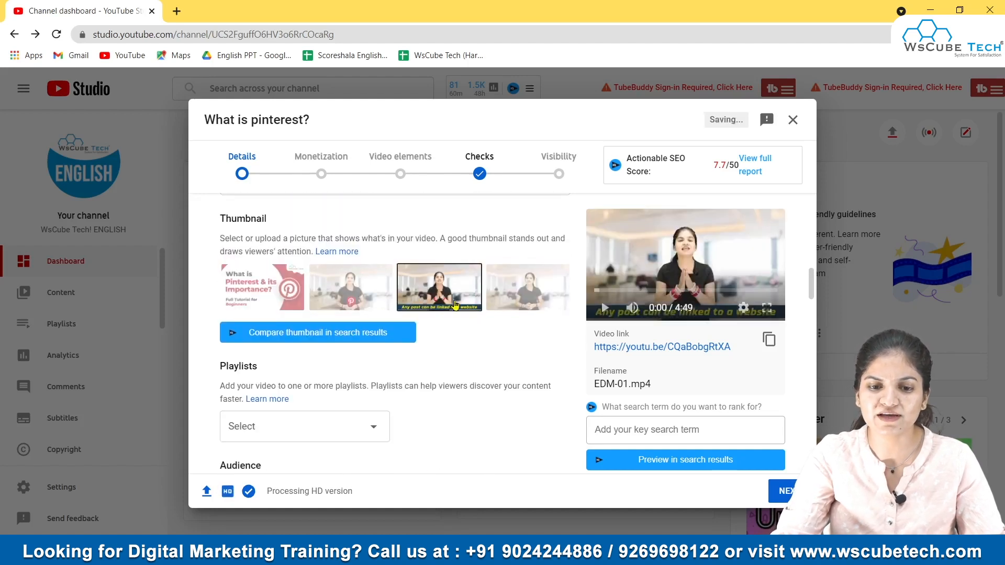
left_click(358, 301)
left_click(533, 306)
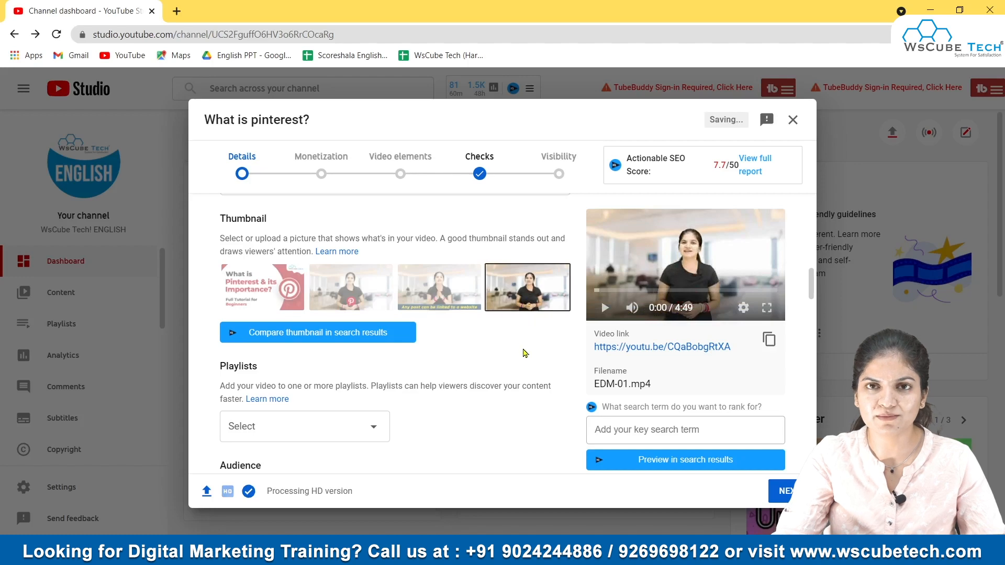
scroll(503, 382, "down", 3)
scroll(354, 302, "up", 2)
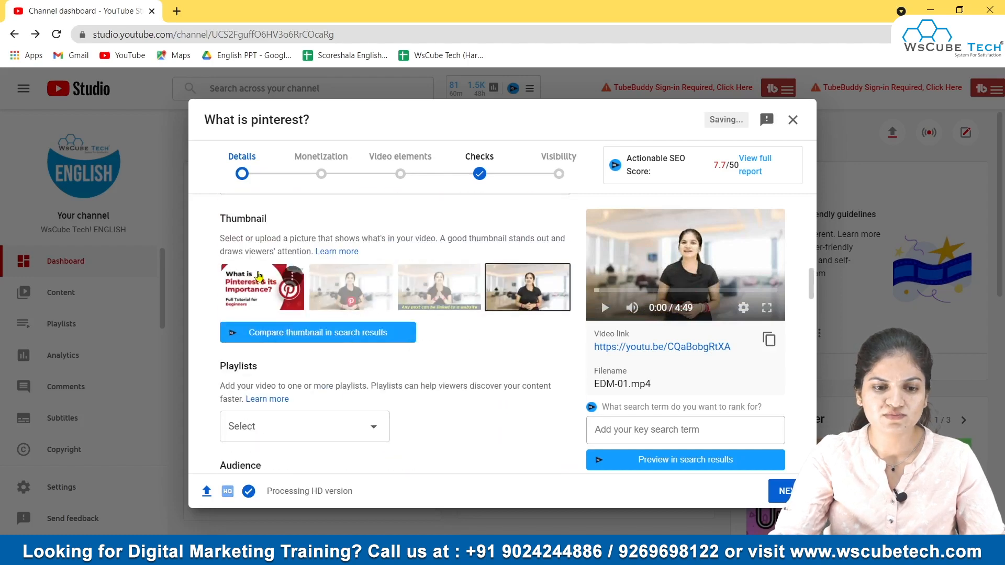
left_click(264, 288)
Step: Add the video to the "Pinterest Complete Course for Beginner to Pro [Latest Version]" playlist
scroll(267, 367, "down", 1)
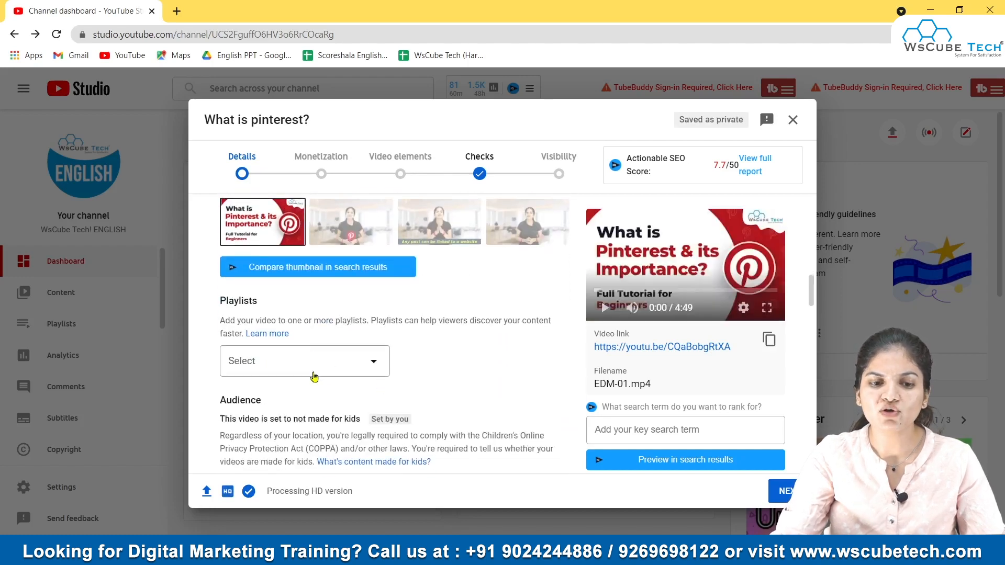
left_click(343, 369)
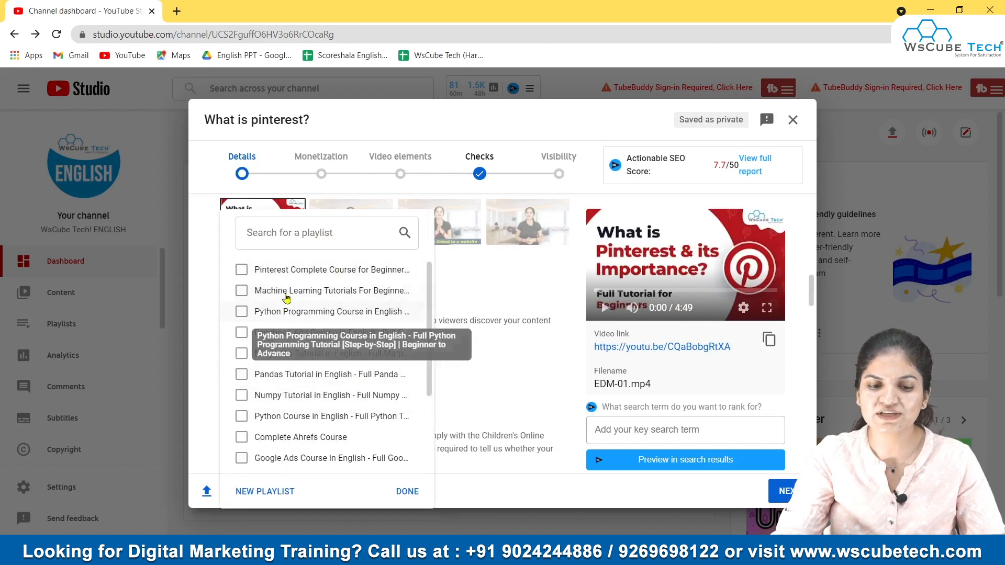
left_click(286, 272)
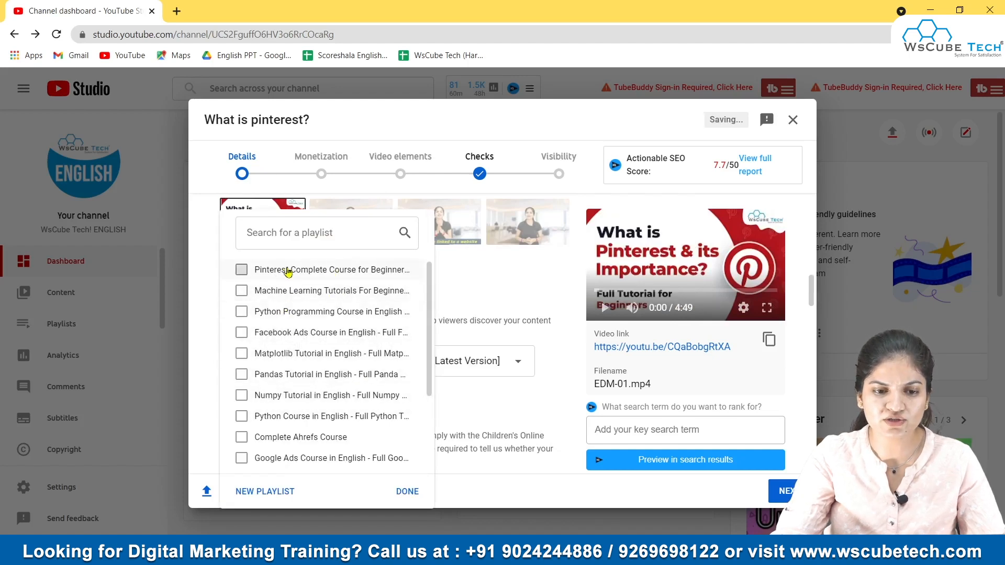
left_click(398, 492)
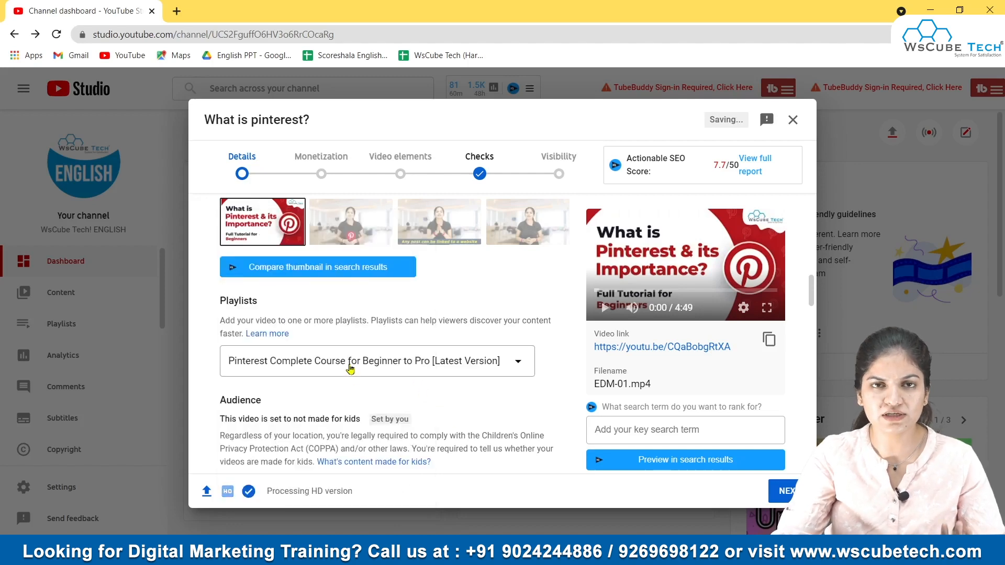
Step: Review the audience, paid promotion and automatic chapters settings and the existing tags
scroll(350, 366, "down", 2)
scroll(350, 367, "down", 1)
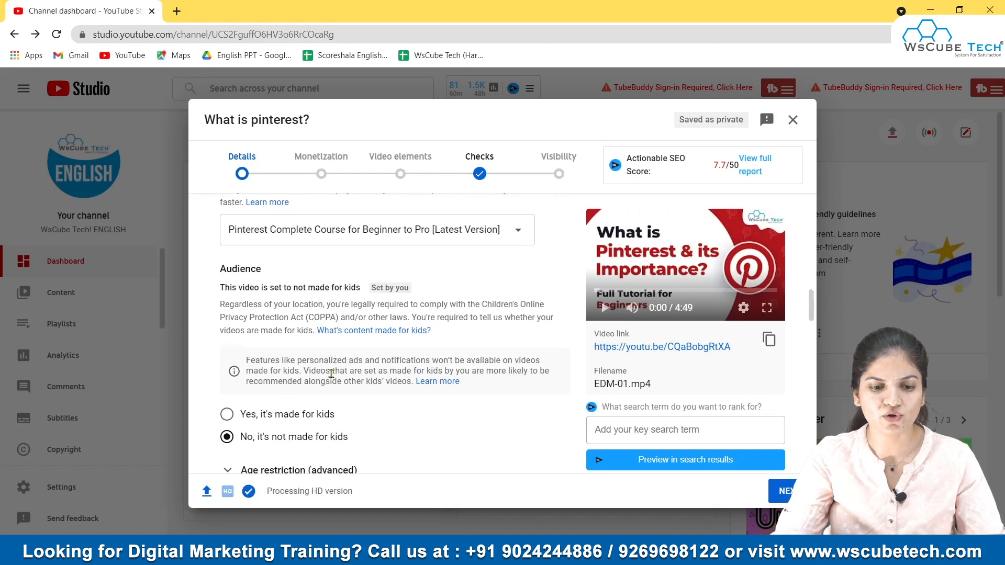
scroll(330, 366, "down", 1)
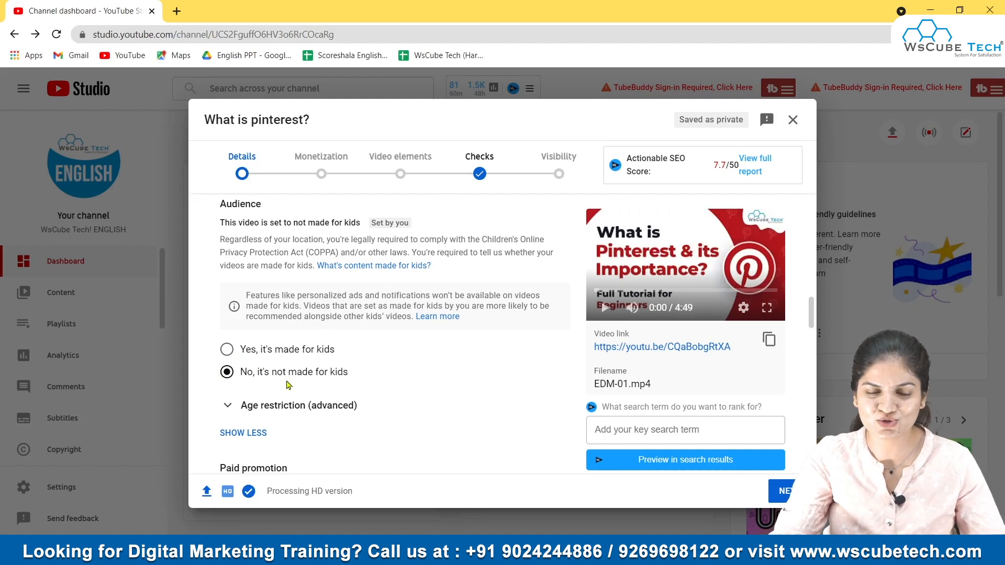
scroll(288, 385, "down", 3)
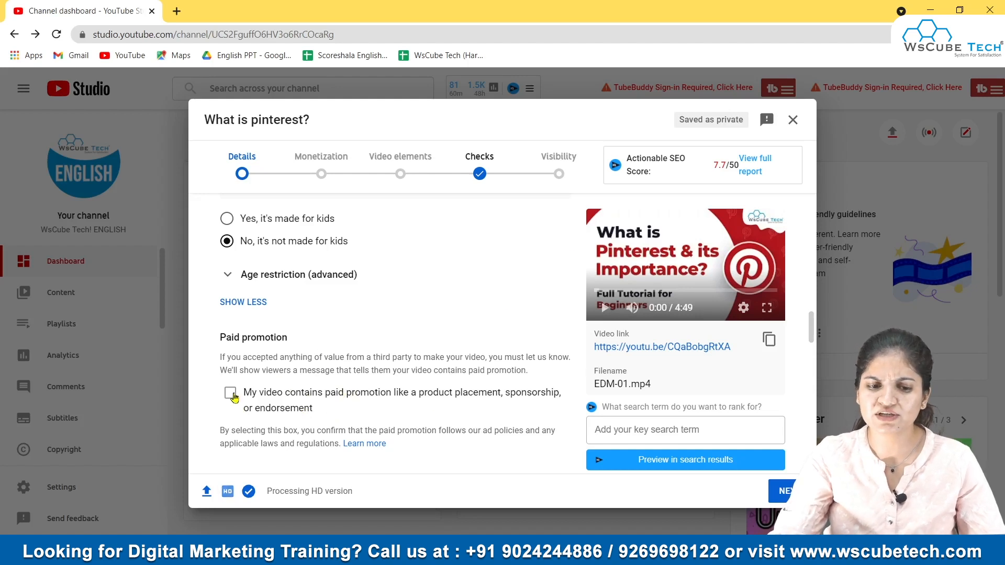
scroll(375, 395, "down", 1)
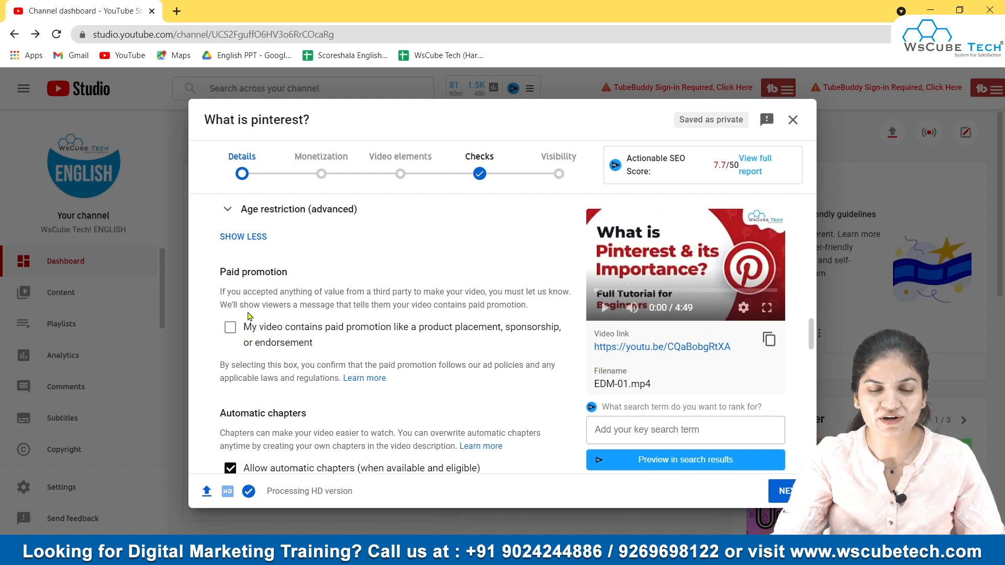
scroll(259, 335, "down", 3)
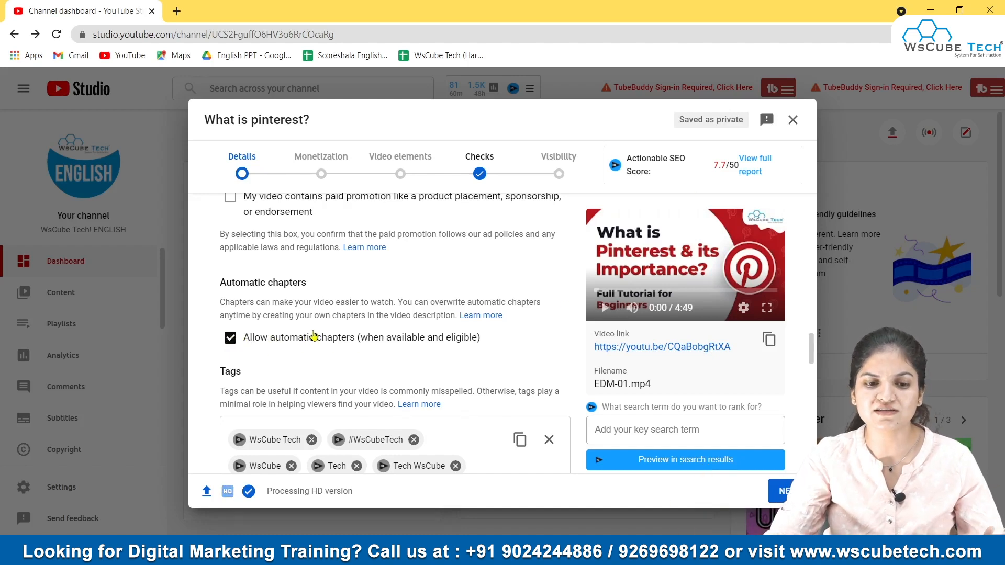
scroll(314, 336, "down", 1)
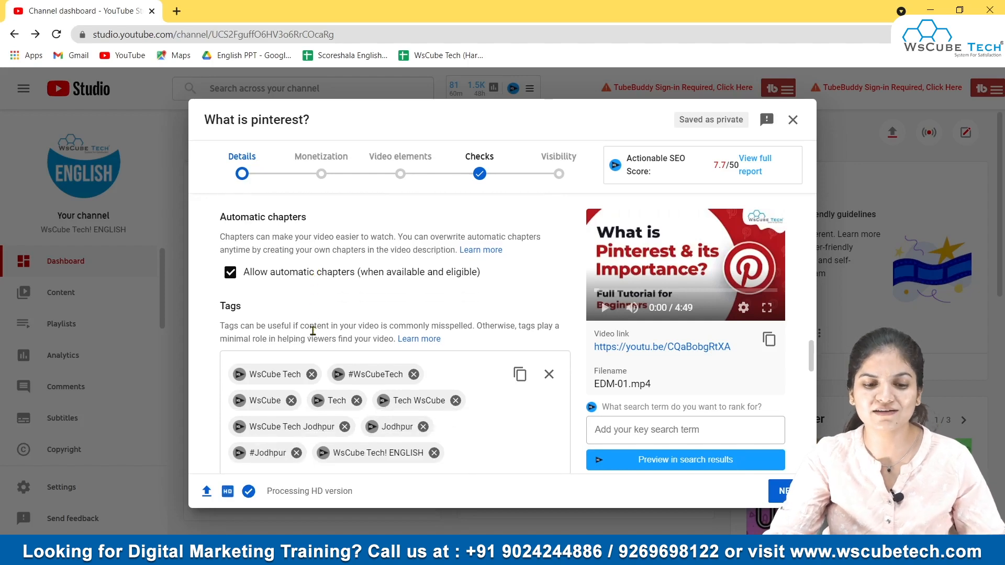
scroll(314, 331, "down", 3)
Step: Add the tags pinterest and pinterestmarketing to the video
scroll(352, 272, "up", 2)
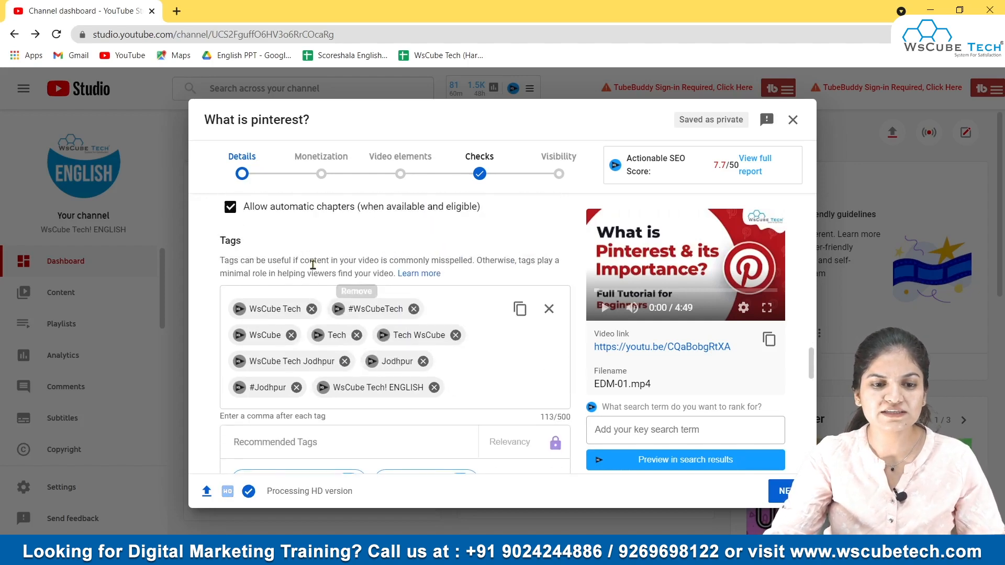
left_click(482, 379)
type("pinteres")
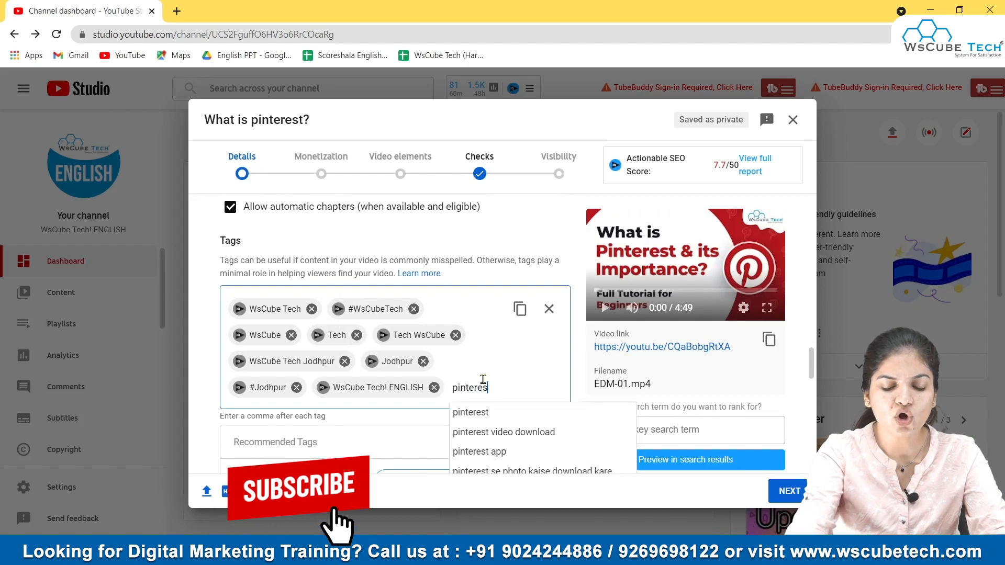
type("t")
key("Return")
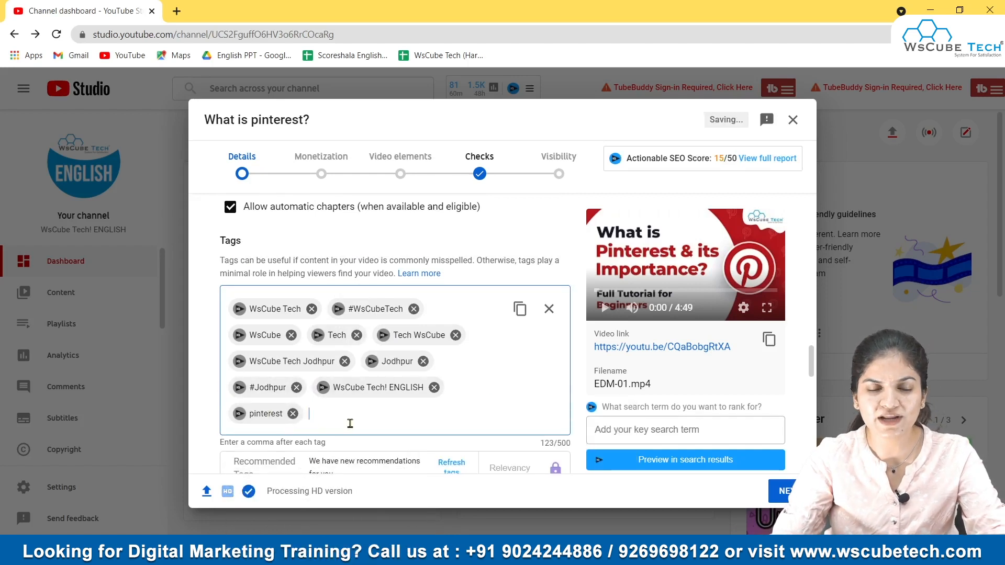
type("p")
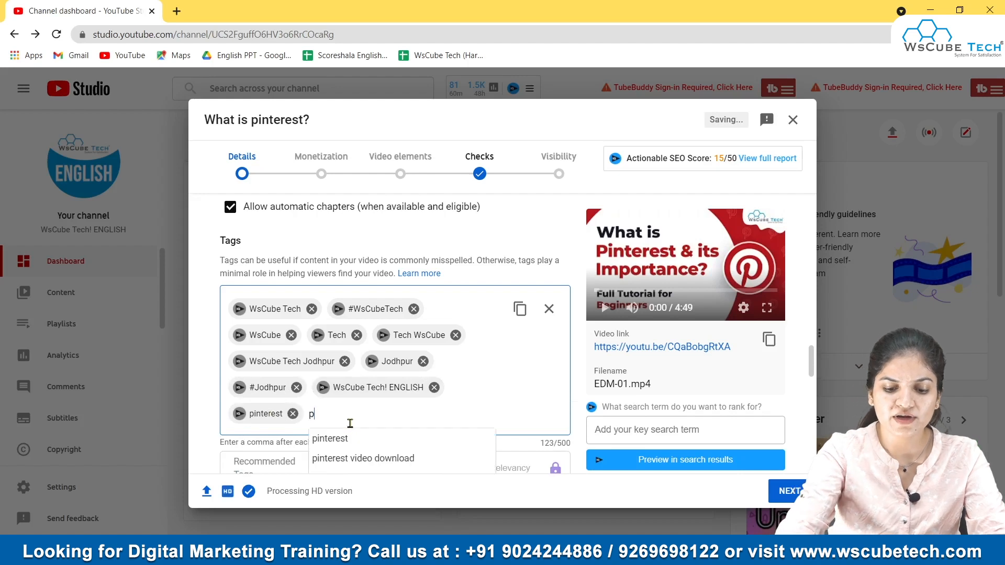
type("interest")
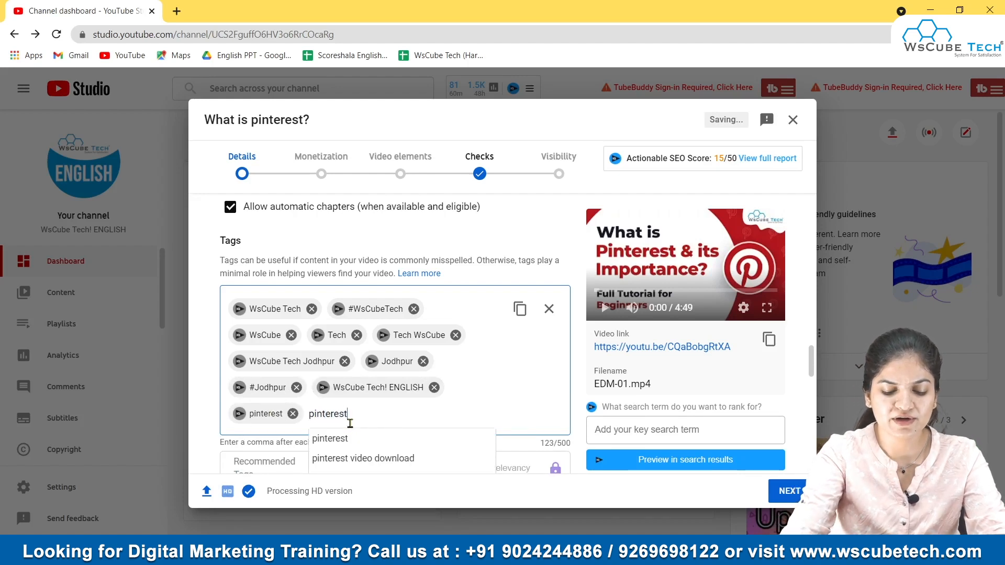
type("marketi")
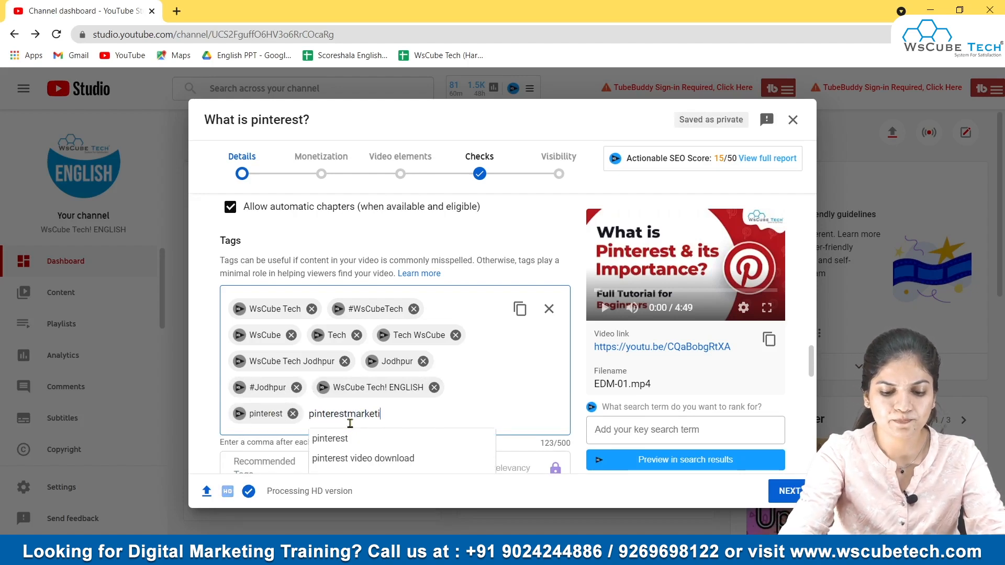
type("ng")
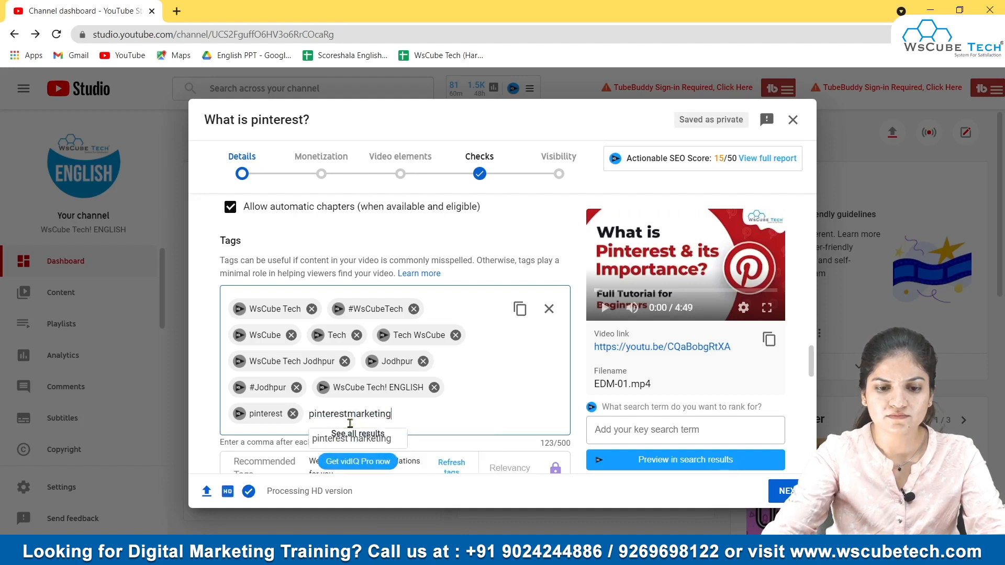
key("Return")
Step: Review the video language, caption certification, recording date, license and distribution settings
scroll(380, 417, "down", 3)
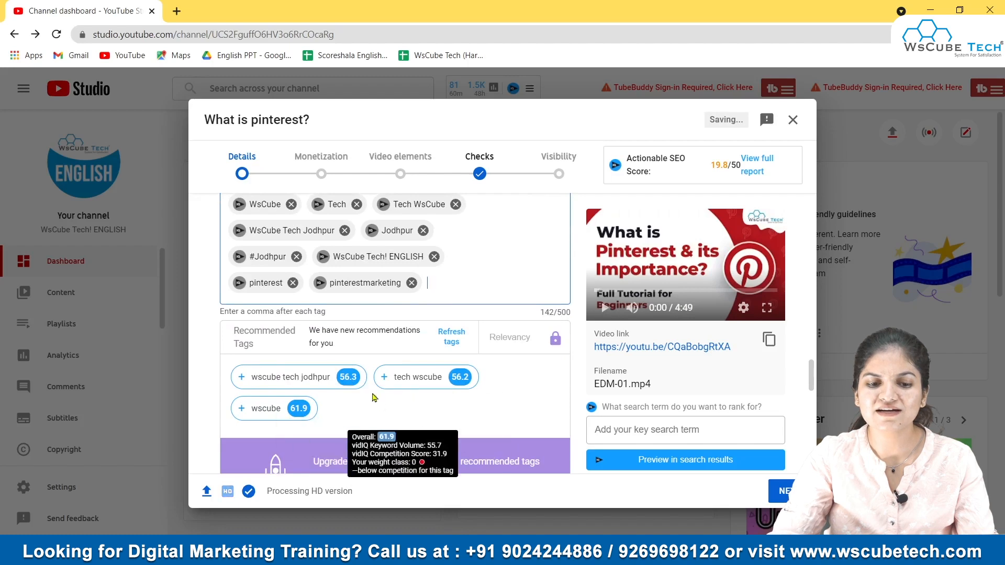
scroll(362, 388, "down", 5)
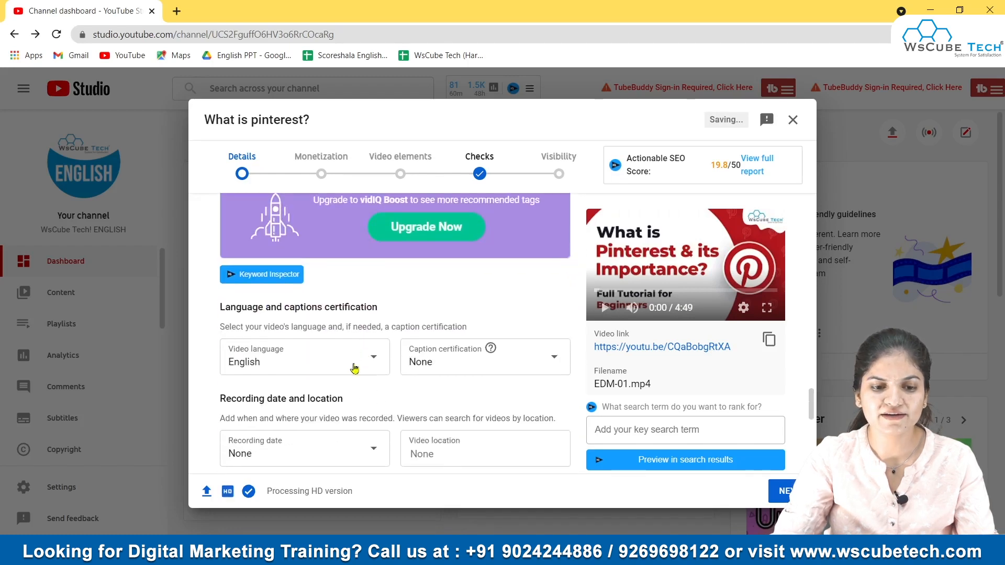
left_click(344, 365)
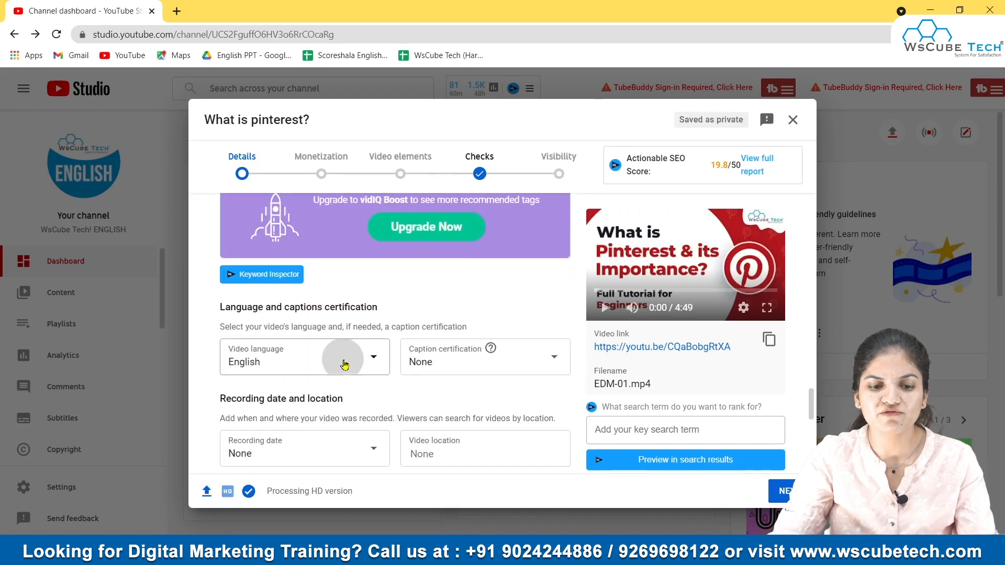
left_click(348, 368)
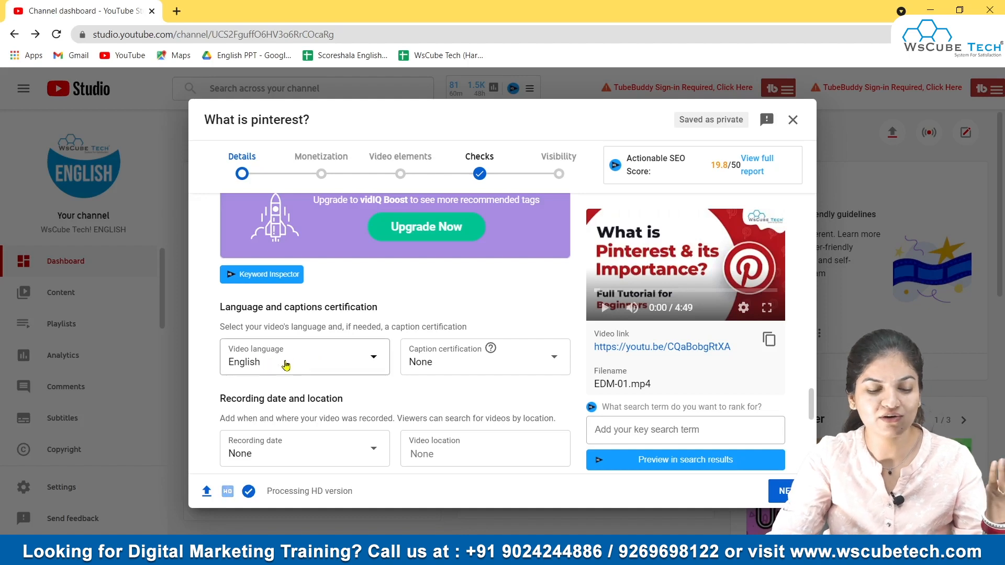
scroll(296, 366, "down", 1)
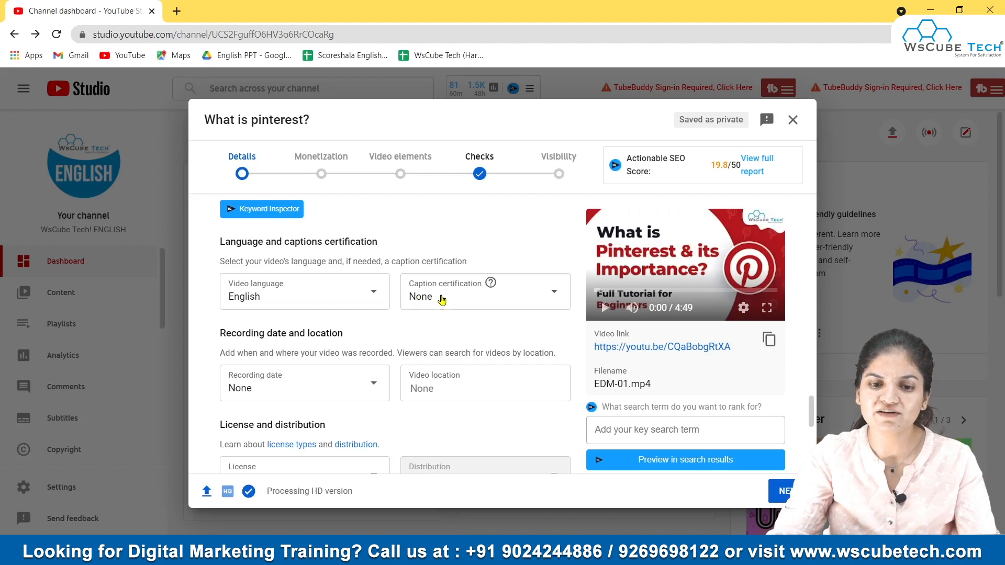
scroll(369, 369, "down", 1)
scroll(370, 369, "down", 3)
scroll(315, 265, "up", 2)
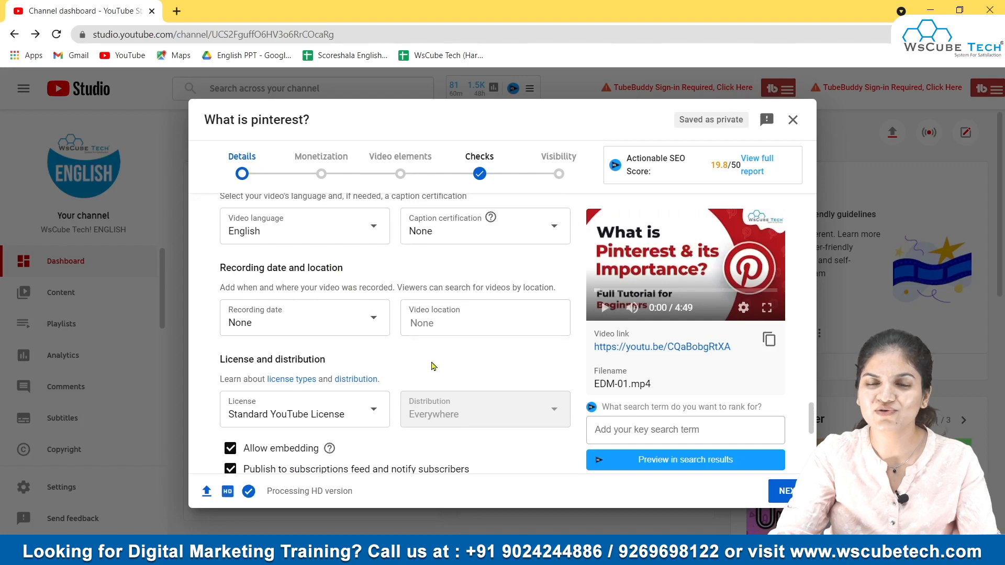
scroll(433, 366, "down", 2)
scroll(400, 369, "down", 5)
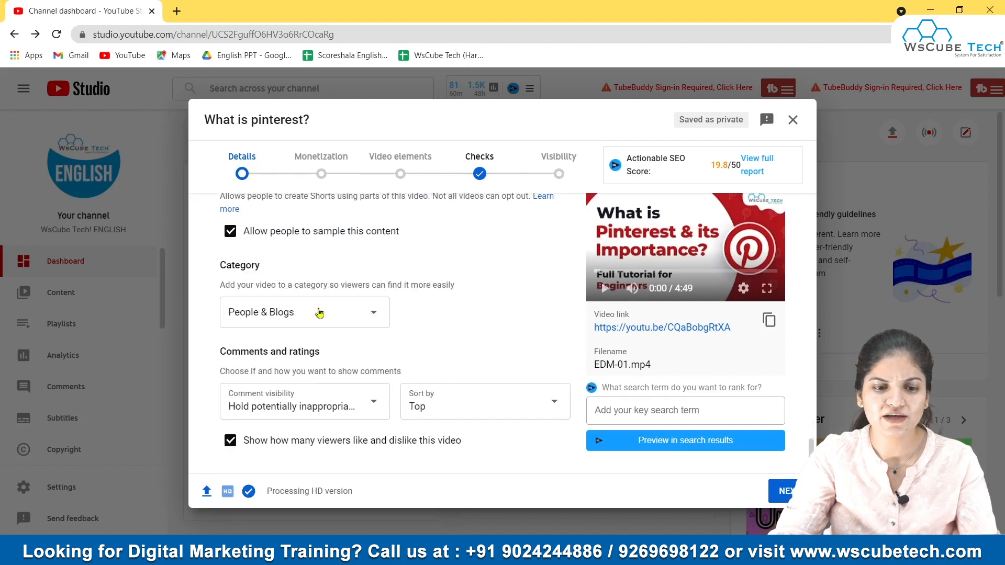
Step: Set comment visibility to Hold potentially inappropriate comments for review, keeping the People & Blogs category
left_click(296, 321)
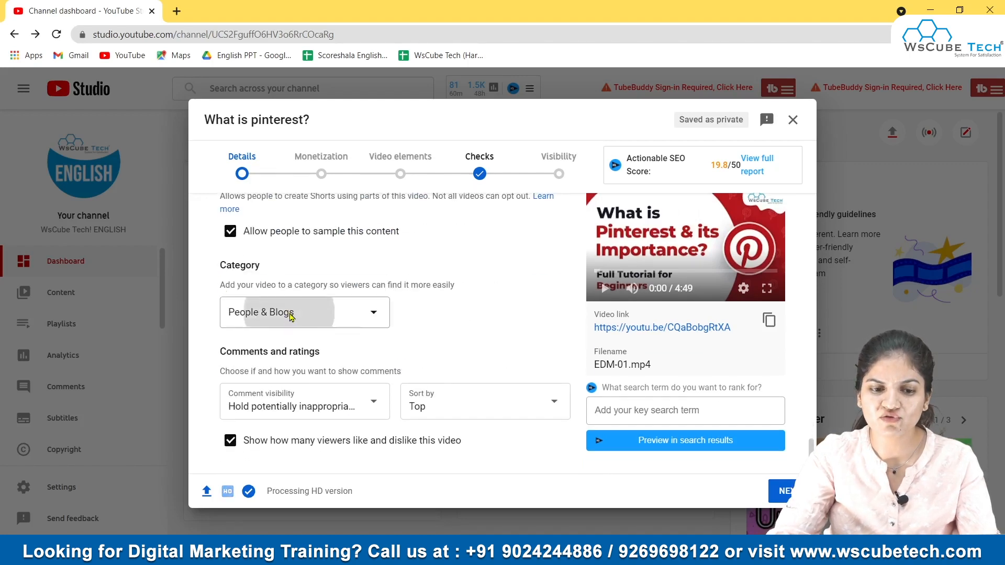
left_click(300, 324)
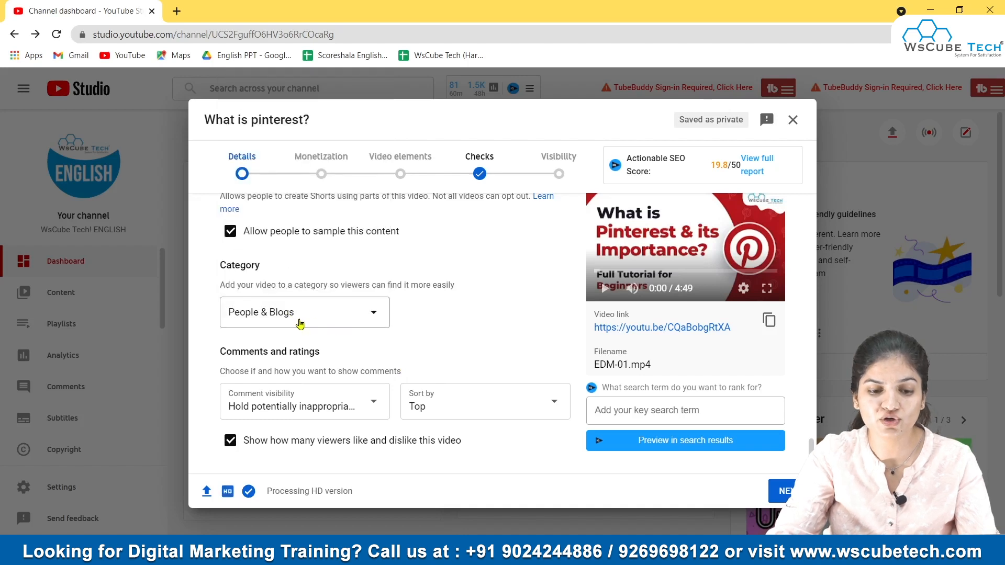
left_click(305, 402)
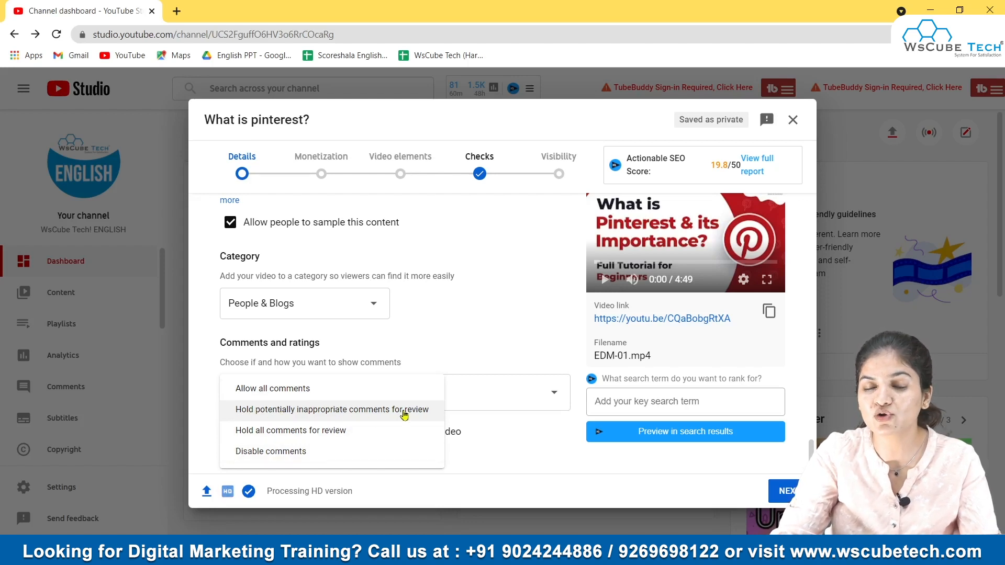
left_click(331, 410)
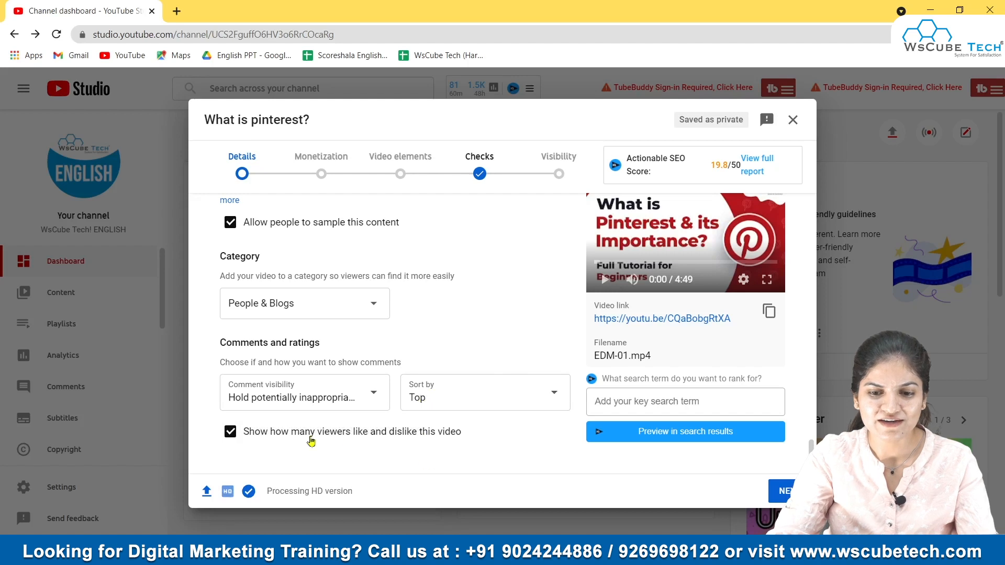
Step: Open the Monetization step, turn monetization On and review the ad types and ad locations
left_click(331, 178)
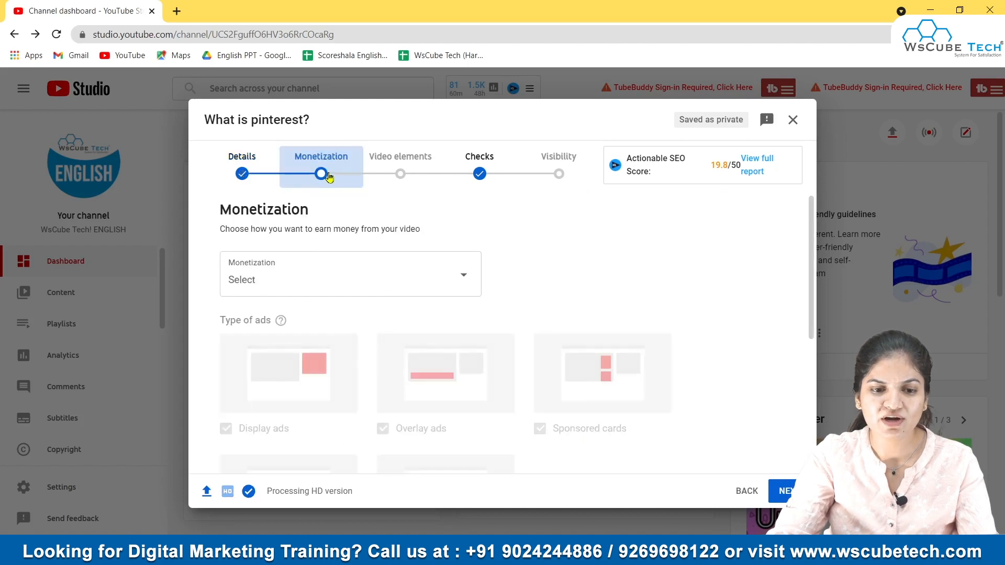
left_click(389, 278)
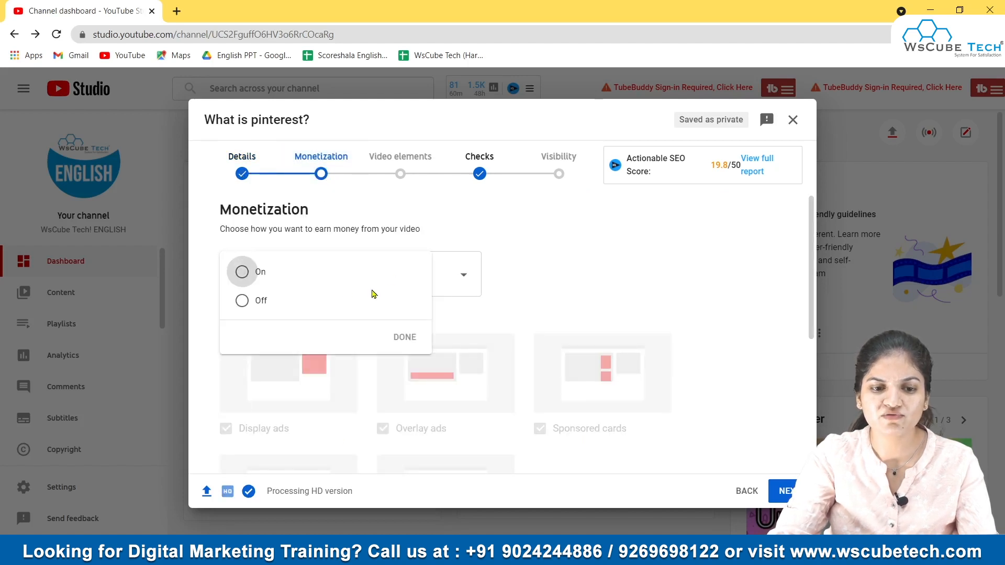
left_click(268, 272)
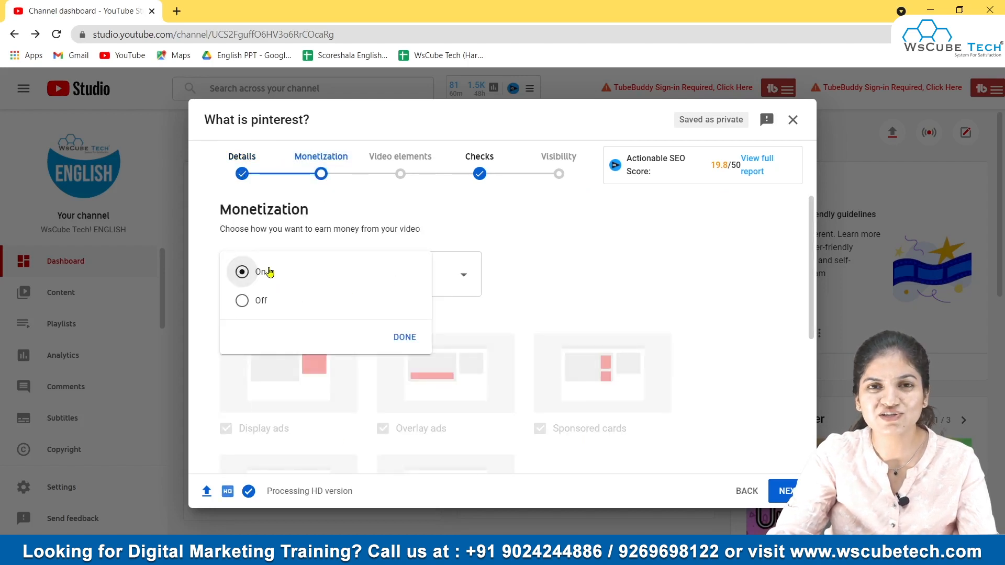
left_click(413, 339)
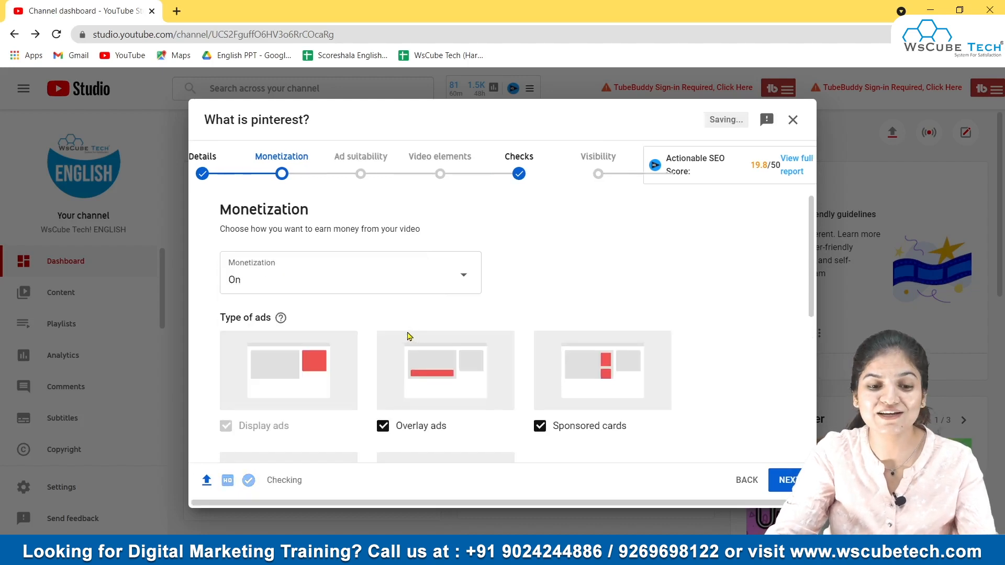
scroll(404, 335, "down", 3)
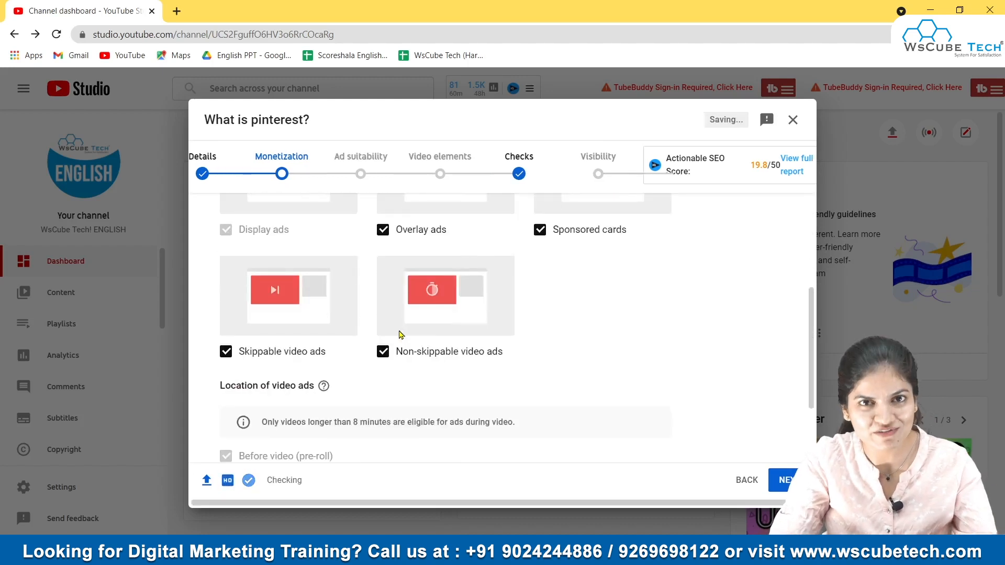
scroll(401, 335, "down", 2)
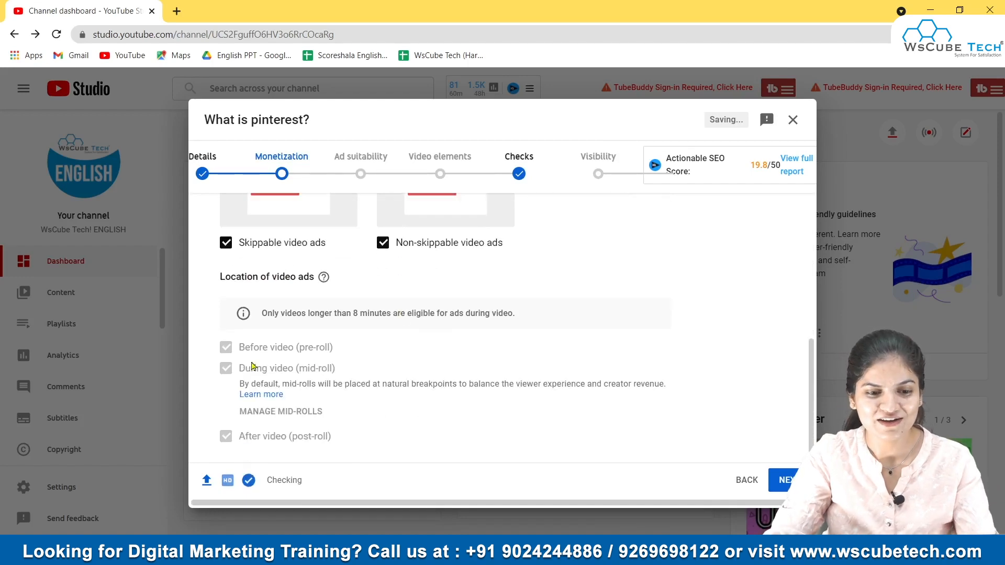
Step: Open the Ad suitability step, mark None of the above for all content categories and submit the rating
left_click(361, 174)
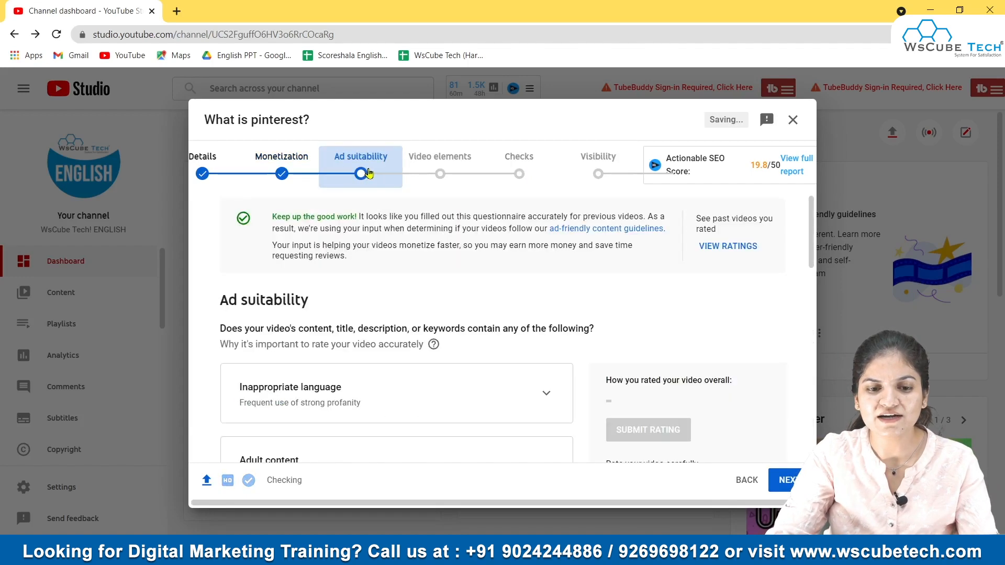
scroll(377, 394, "down", 2)
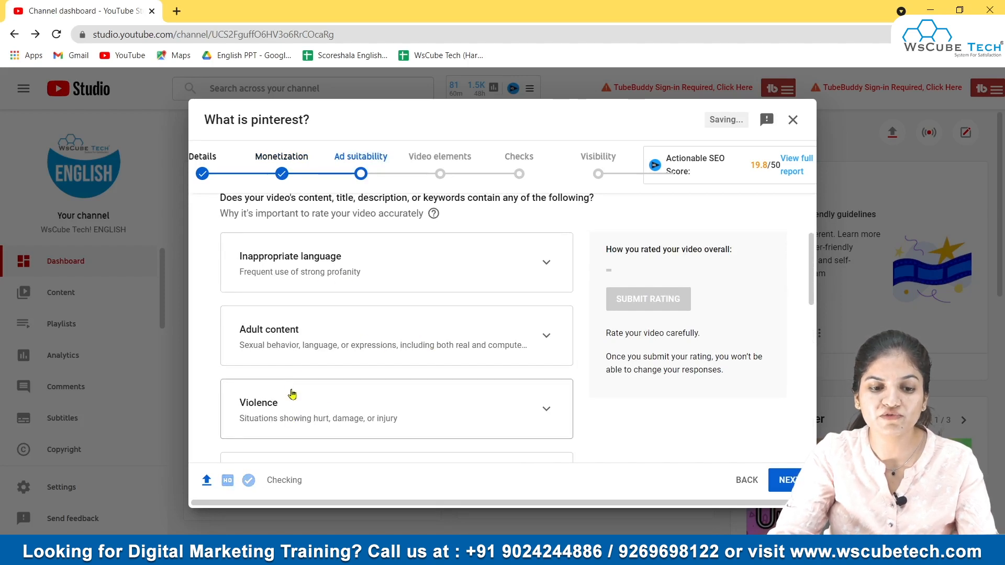
scroll(291, 339, "down", 2)
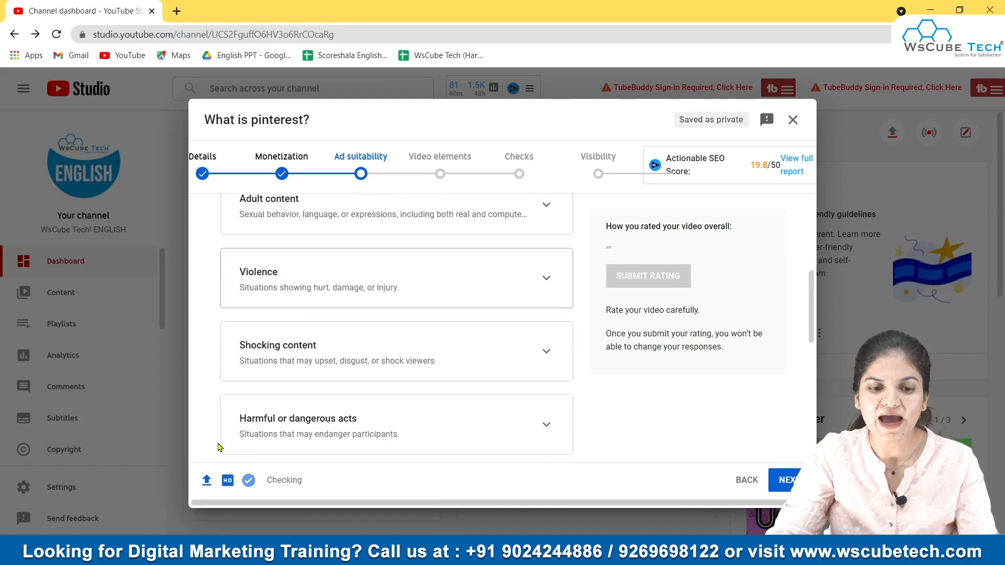
scroll(222, 299, "up", 1)
scroll(316, 341, "down", 4)
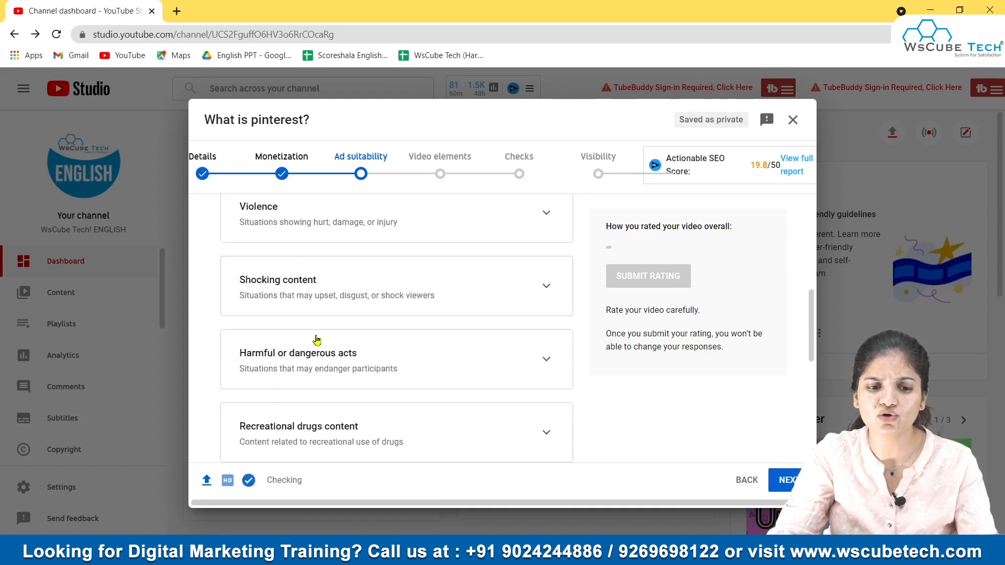
scroll(314, 351, "down", 4)
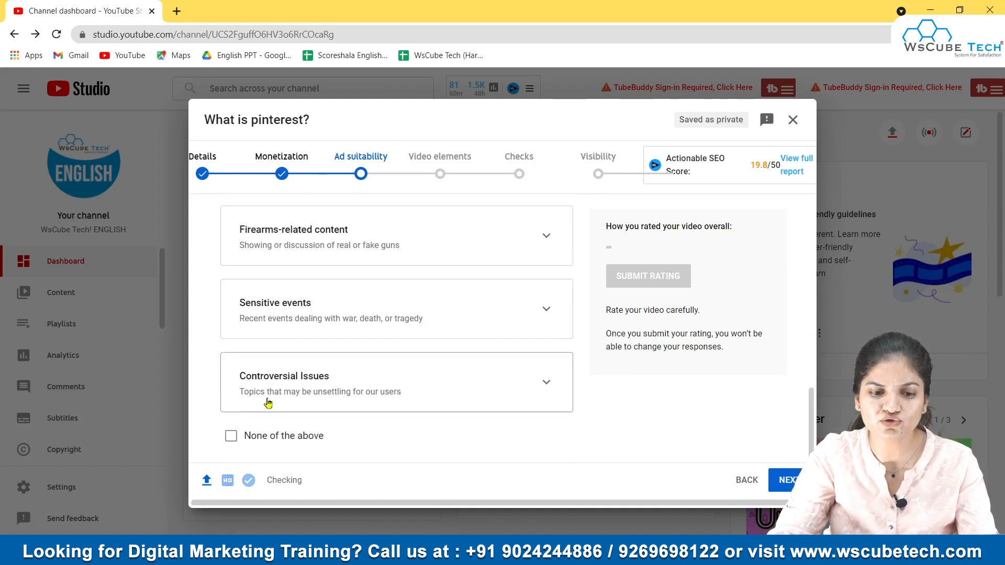
left_click(231, 437)
scroll(340, 309, "up", 3)
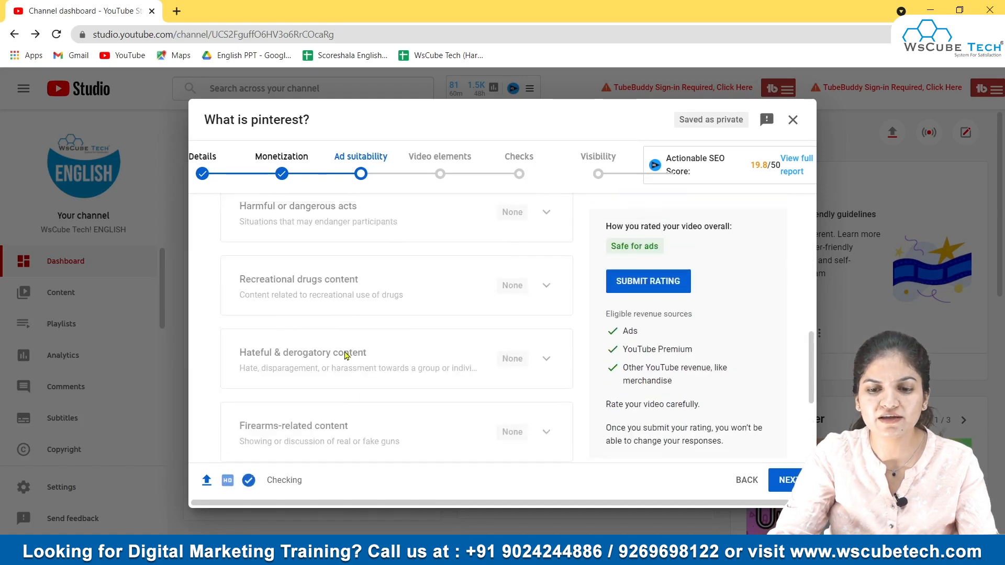
scroll(345, 356, "up", 6)
scroll(696, 389, "up", 1)
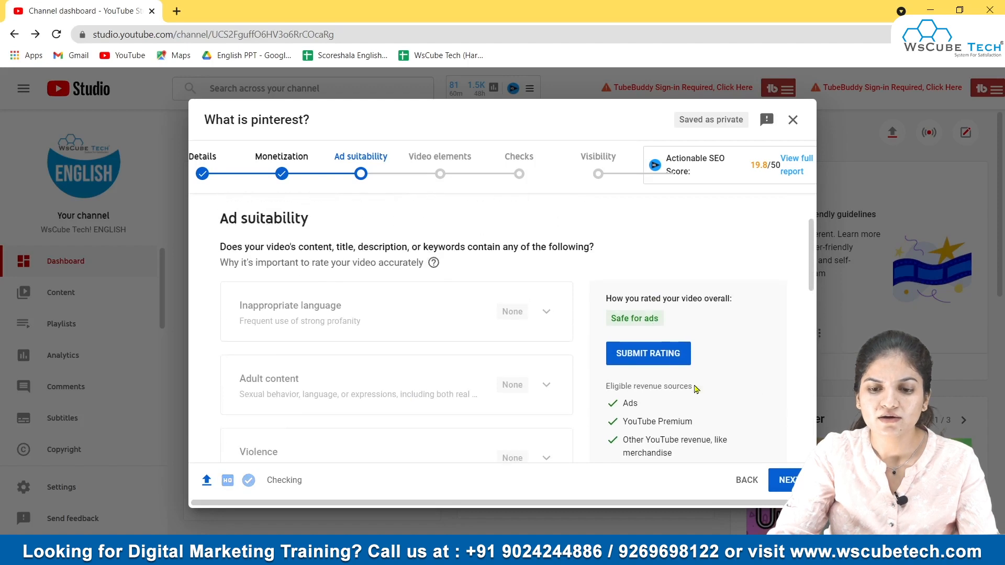
left_click(649, 356)
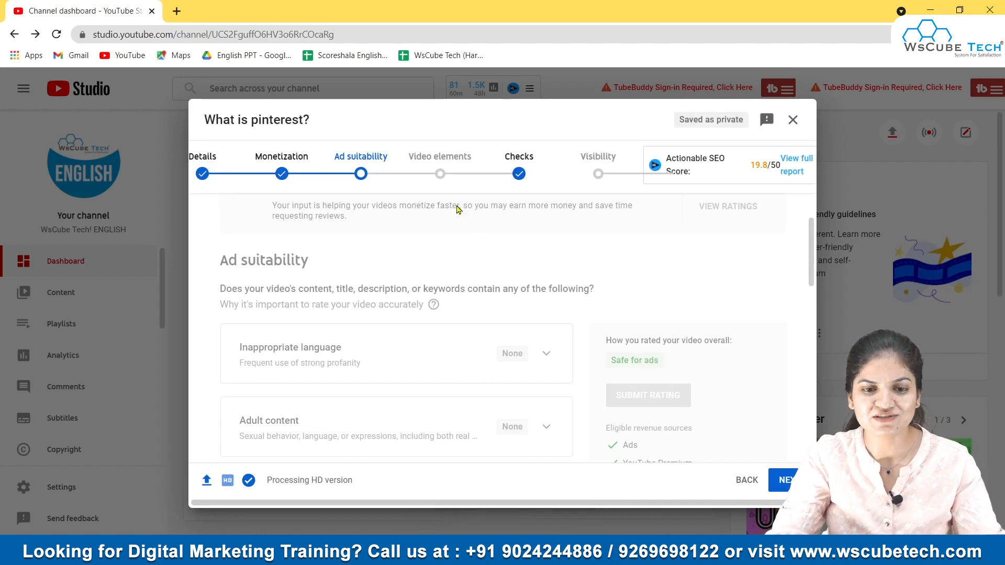
Step: Review the Video elements and Checks steps and continue to the Visibility step
left_click(440, 175)
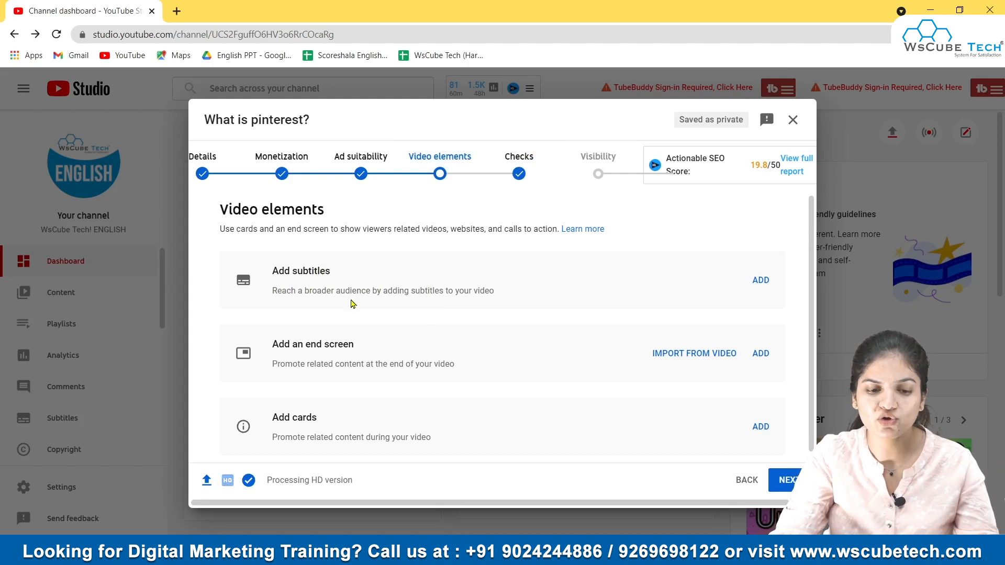
scroll(351, 304, "down", 1)
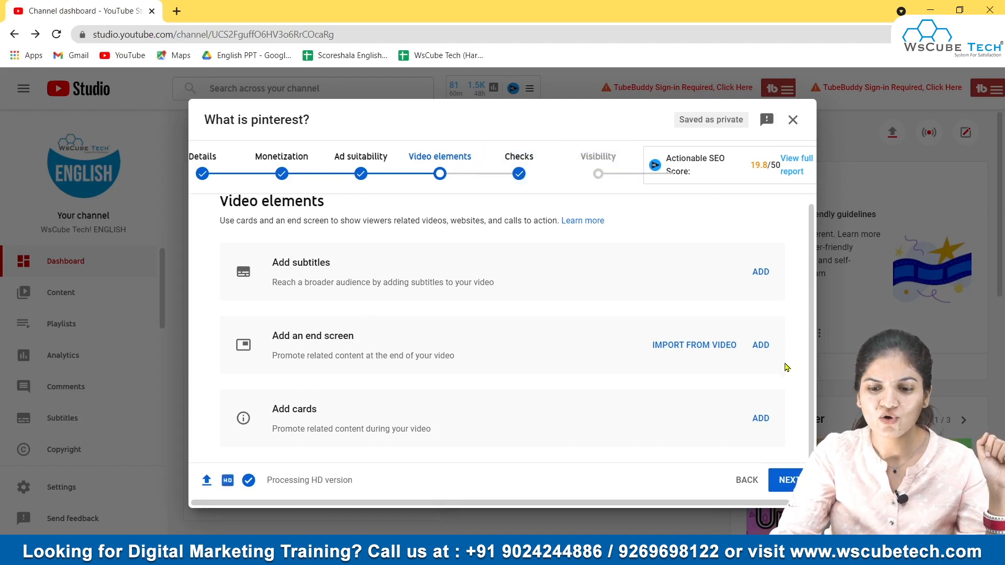
left_click(788, 481)
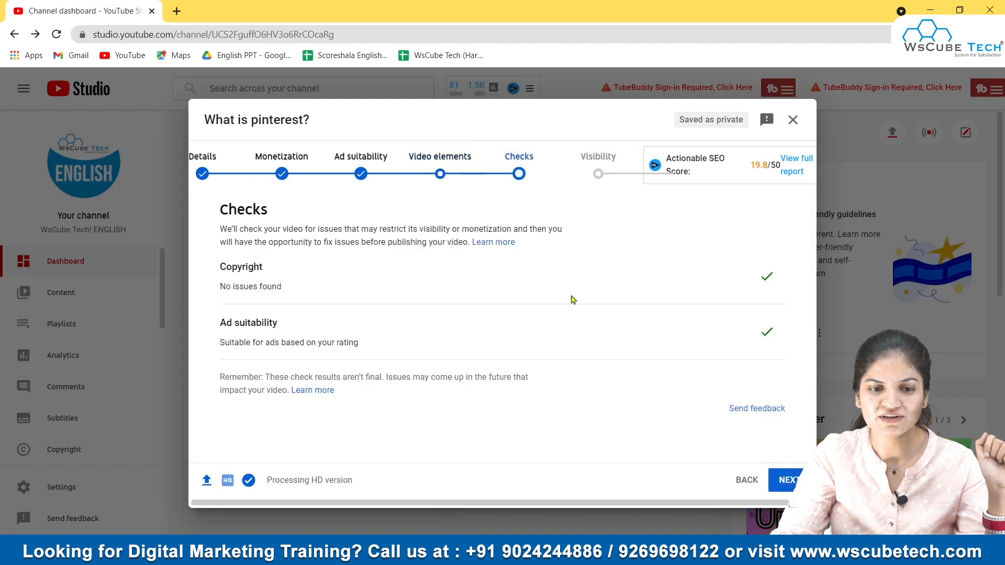
left_click(790, 481)
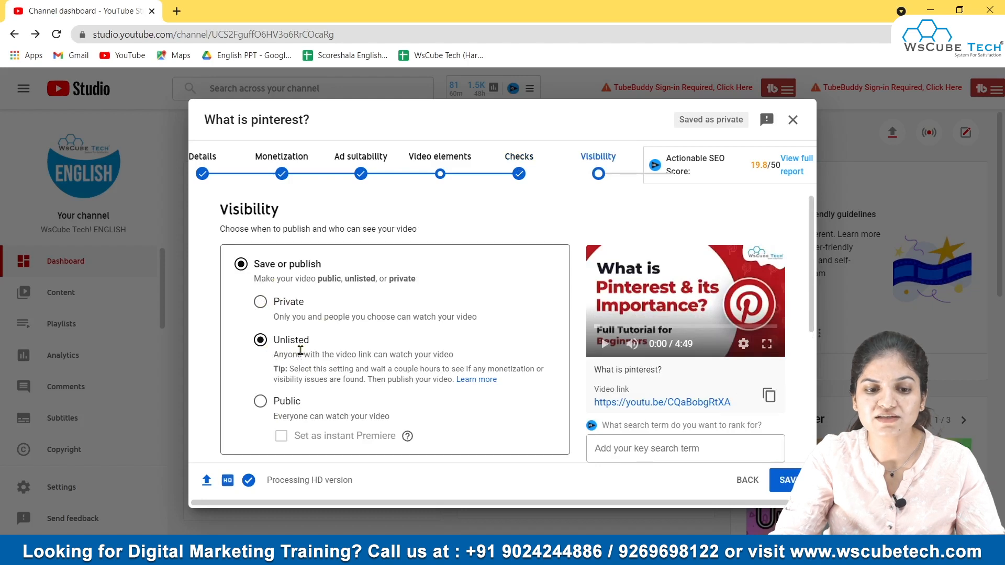
Step: Set the video's visibility to Unlisted and save the upload
left_click(278, 356)
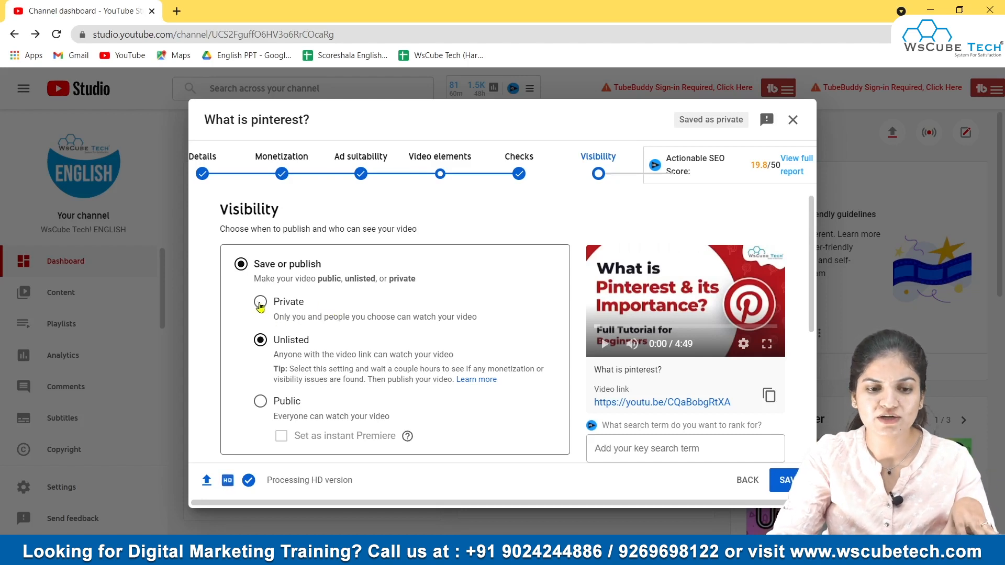
left_click(261, 402)
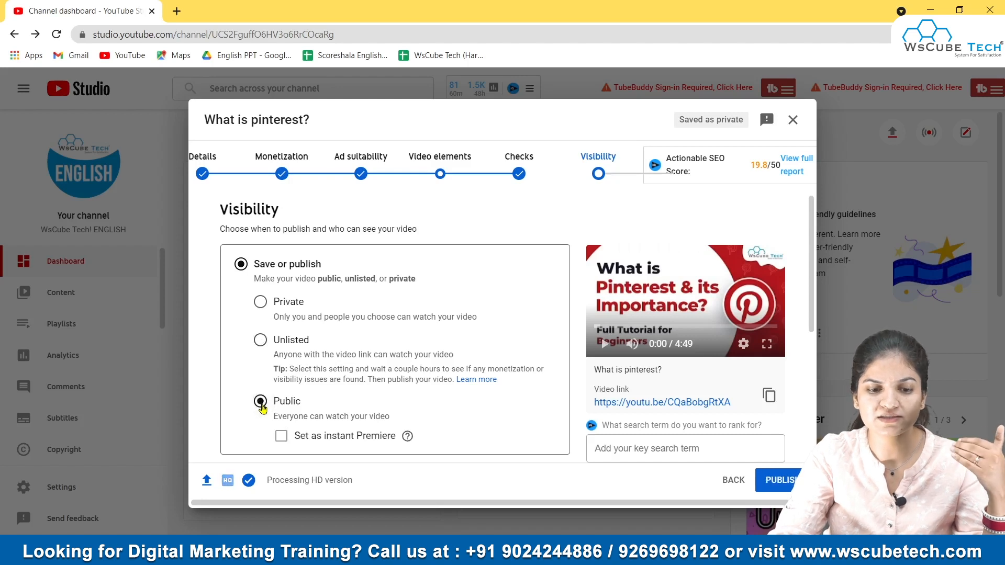
left_click(261, 345)
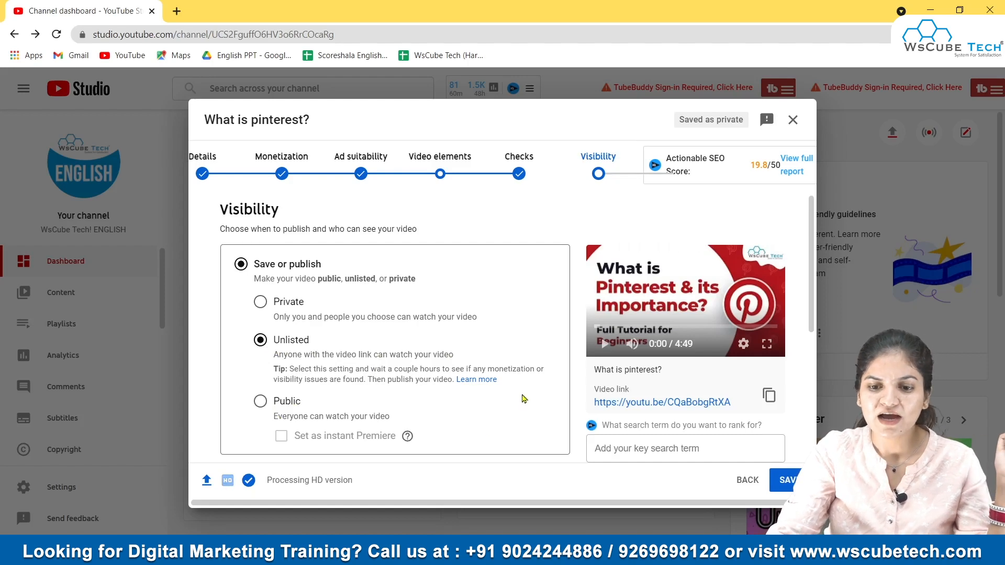
scroll(681, 437, "down", 4)
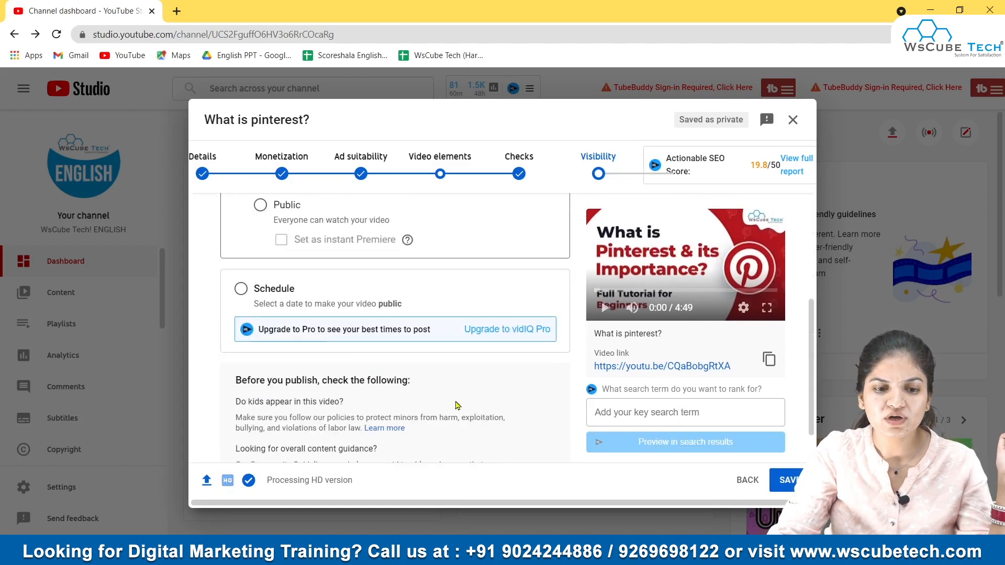
scroll(403, 393, "up", 4)
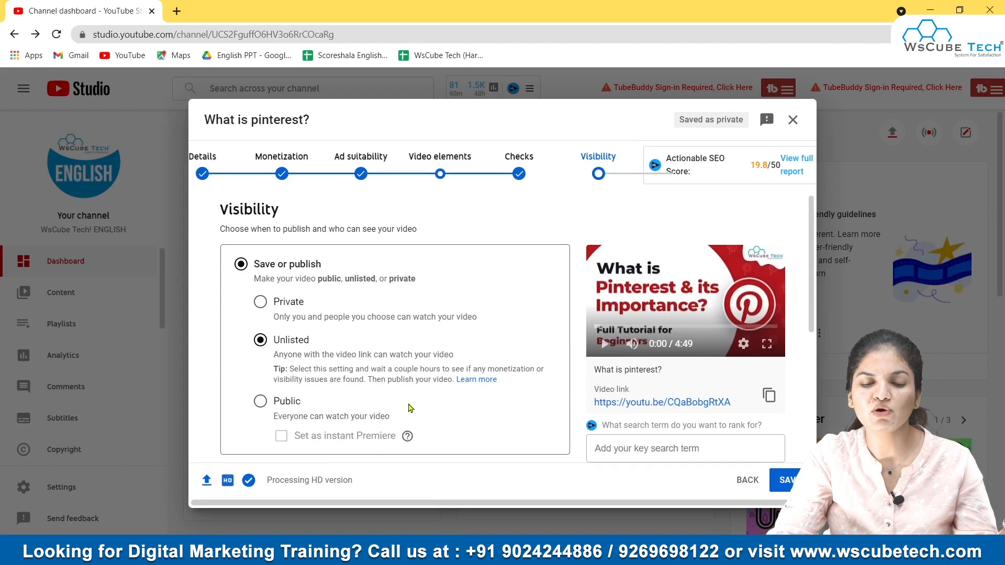
left_click(788, 481)
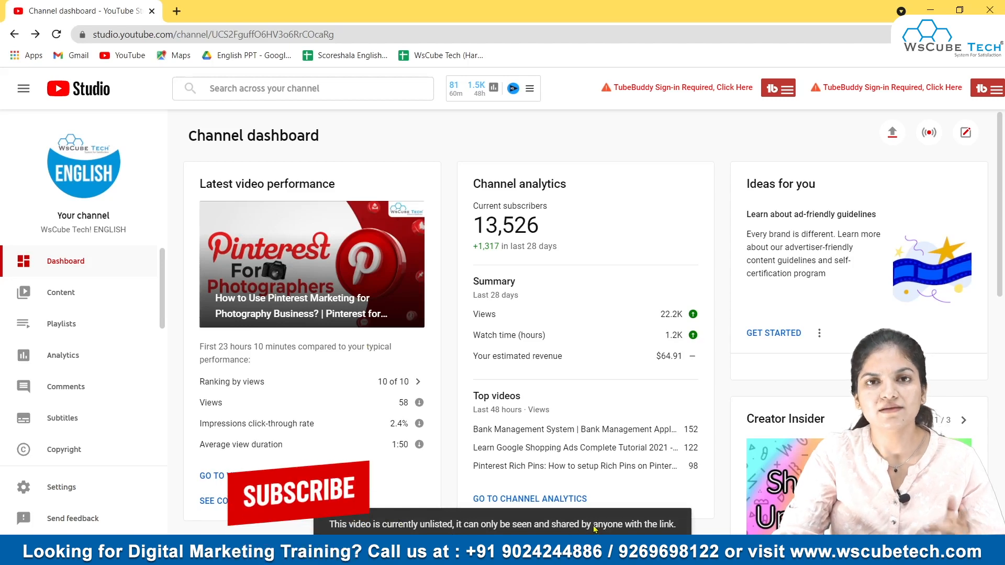
Step: Open the channel content list and inspect the new upload's visibility options without changing them
left_click(67, 295)
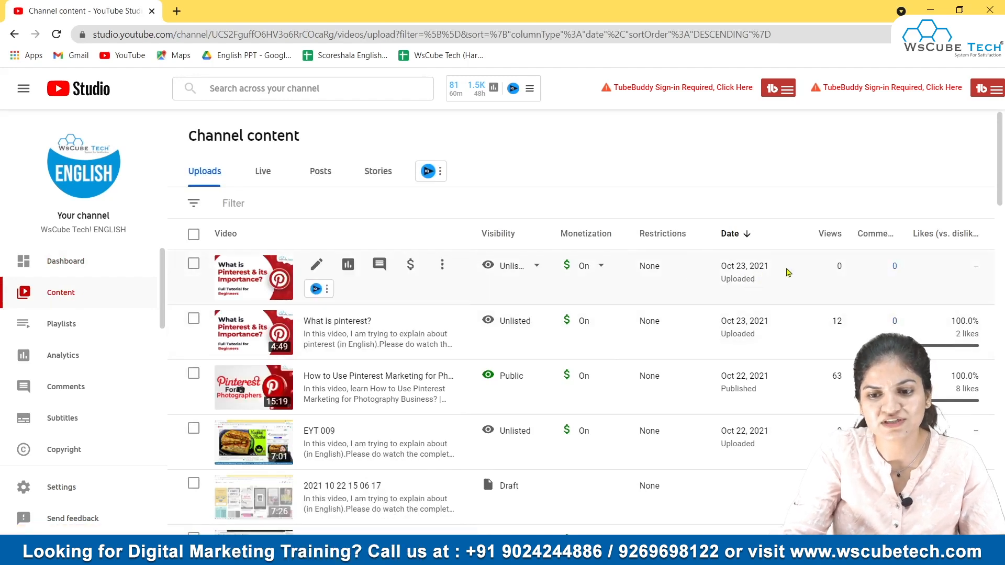
left_click_drag(768, 266, 720, 262)
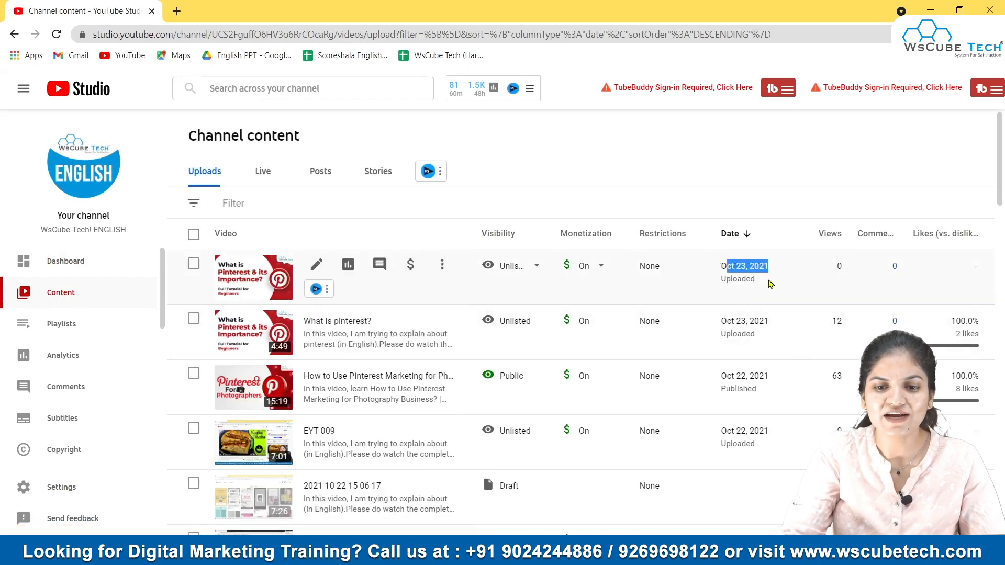
left_click(773, 285)
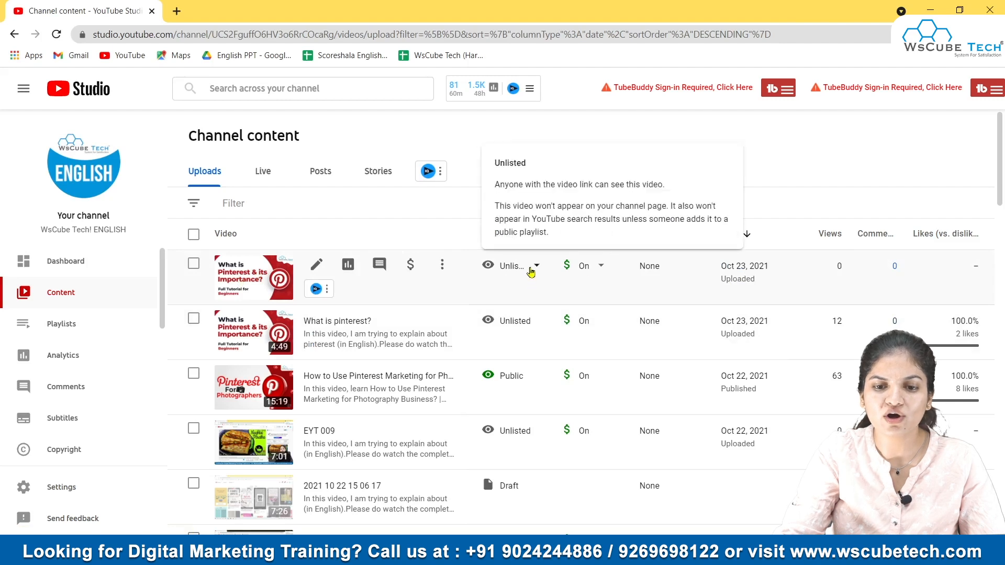
left_click(536, 266)
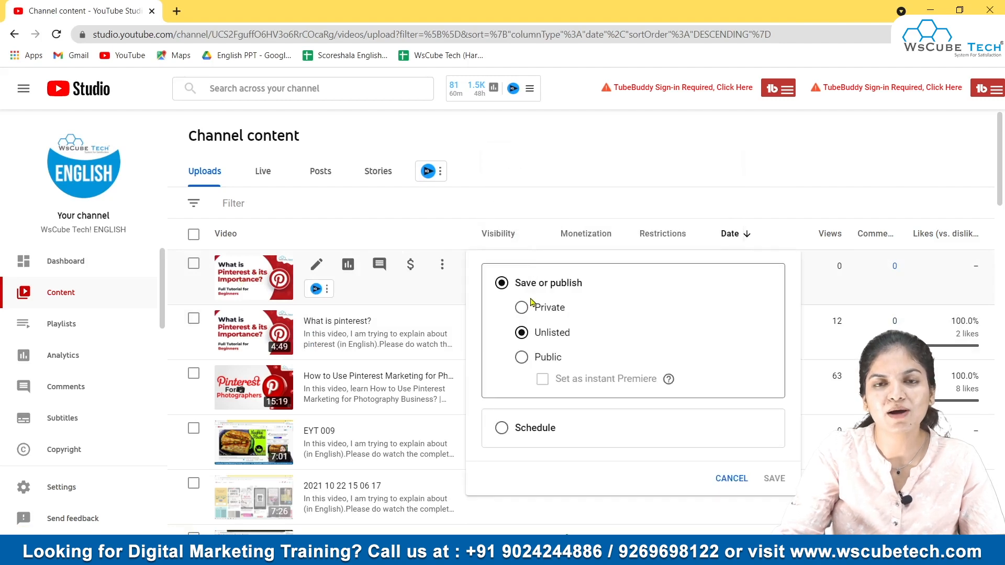
left_click(814, 288)
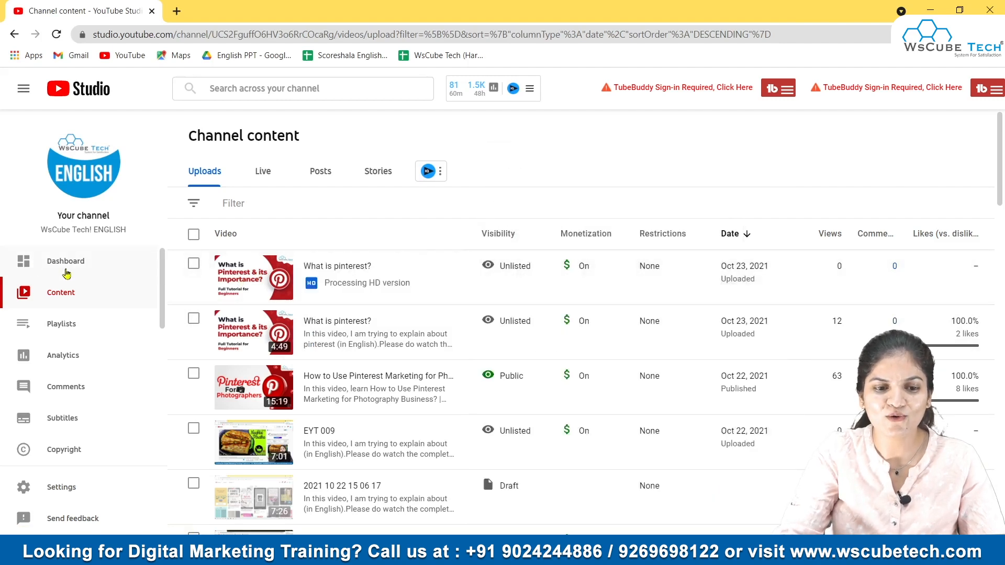
mouse_move(498, 289)
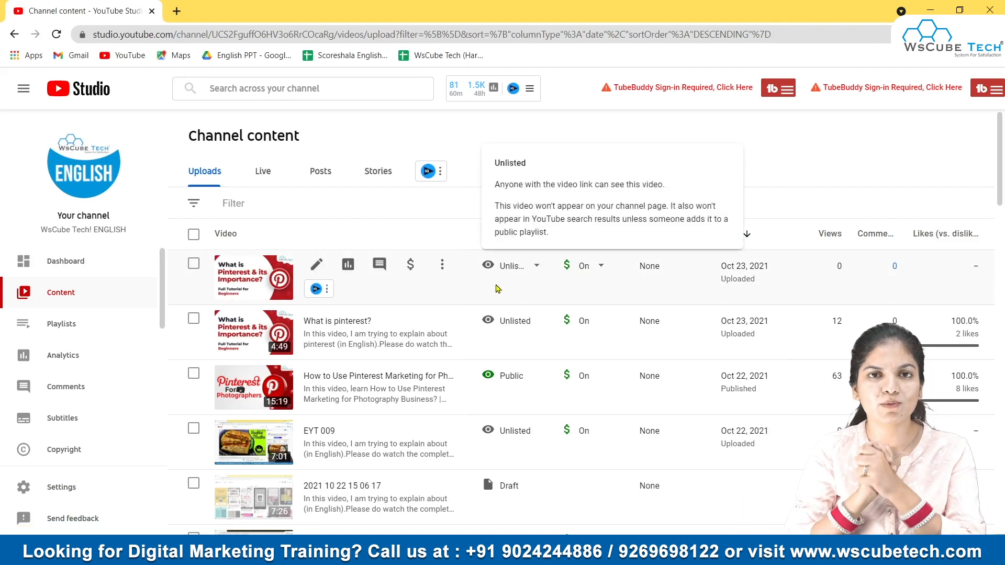